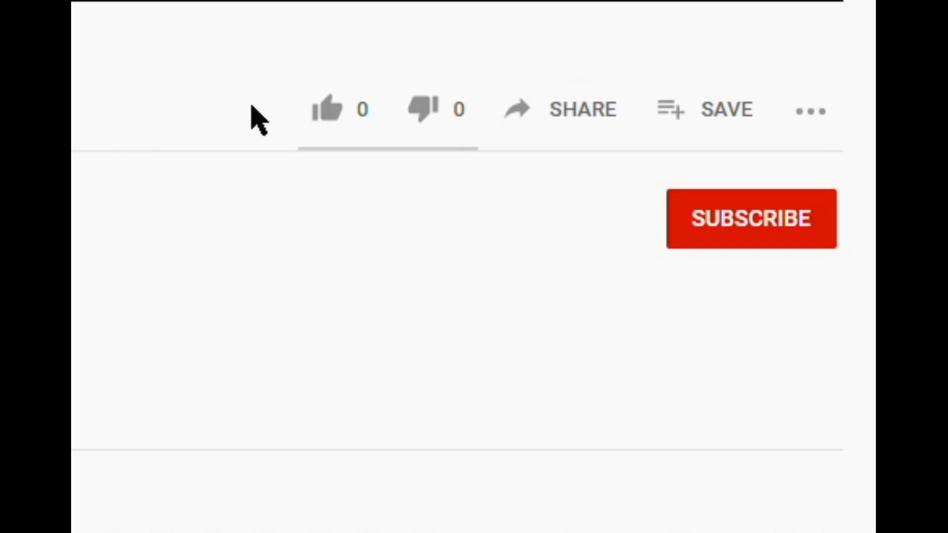
Step: Like the video, subscribe to the channel, and set its bell to All notifications
left_click(333, 121)
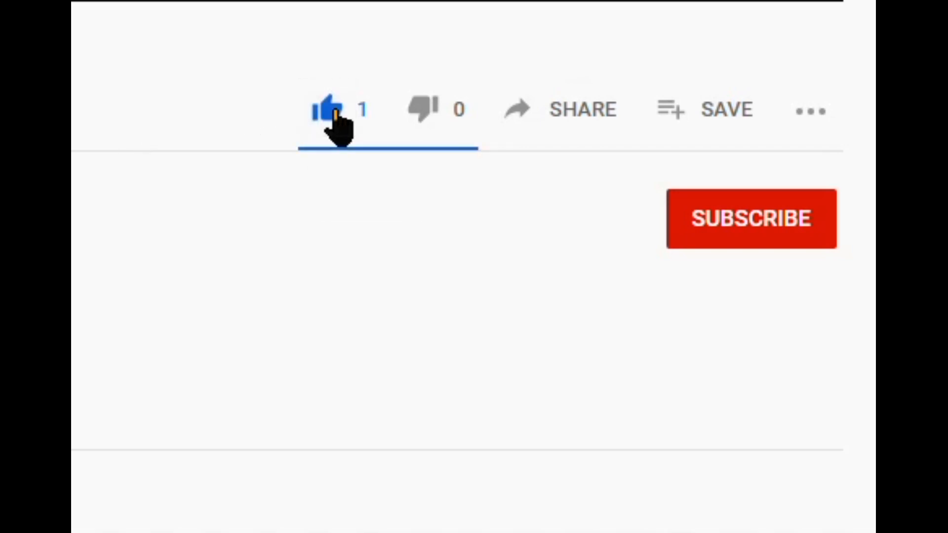
left_click(718, 225)
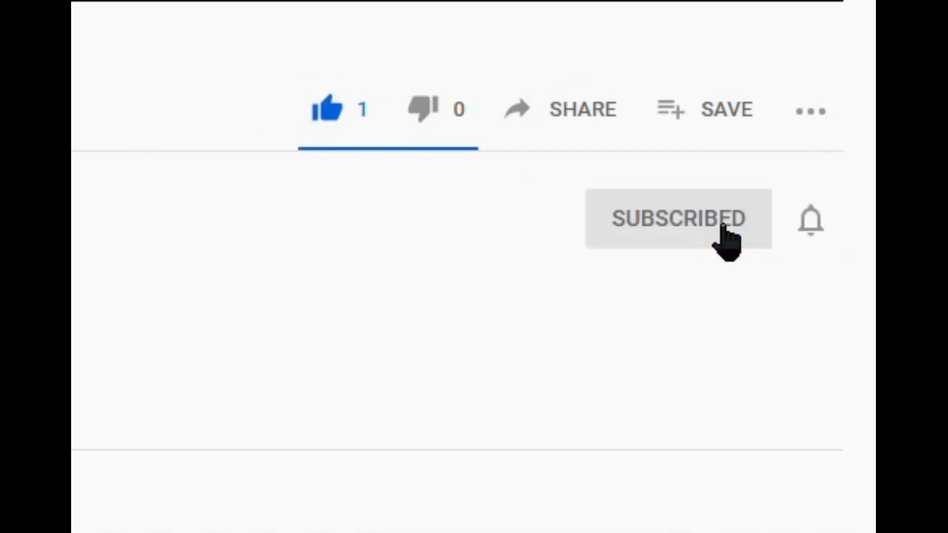
left_click(810, 221)
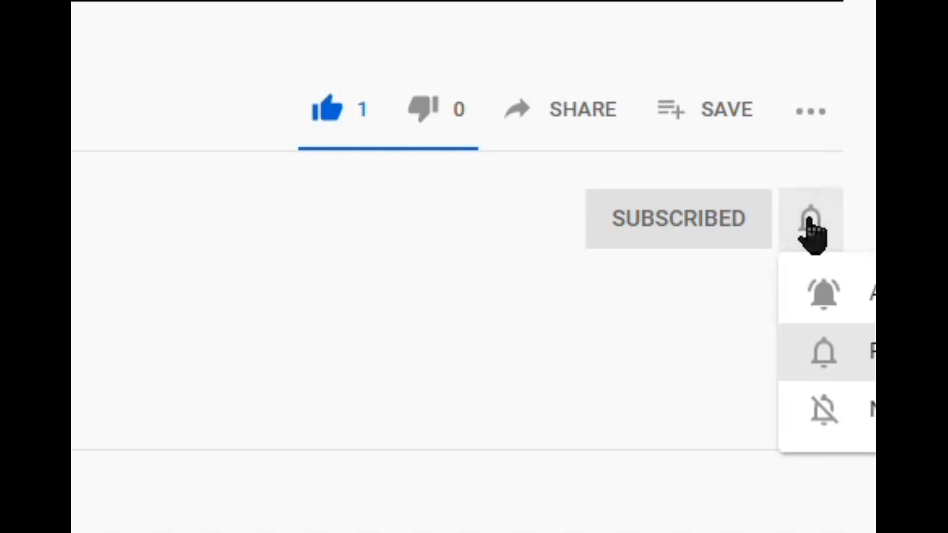
left_click(831, 292)
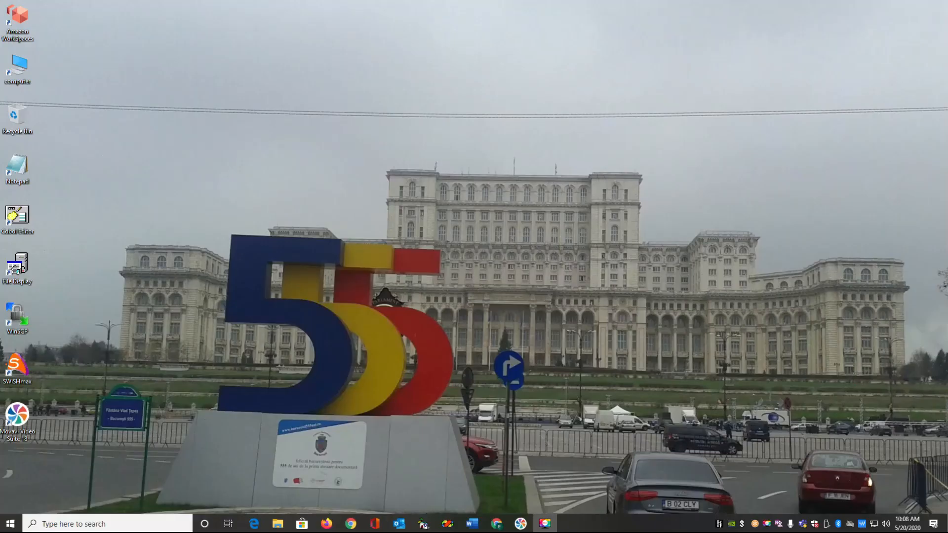
Step: Launch Hyper-V Manager and start a new virtual machine on DELL-XPS named dev-Linux-CentOS7
left_click(10, 524)
left_click(181, 247)
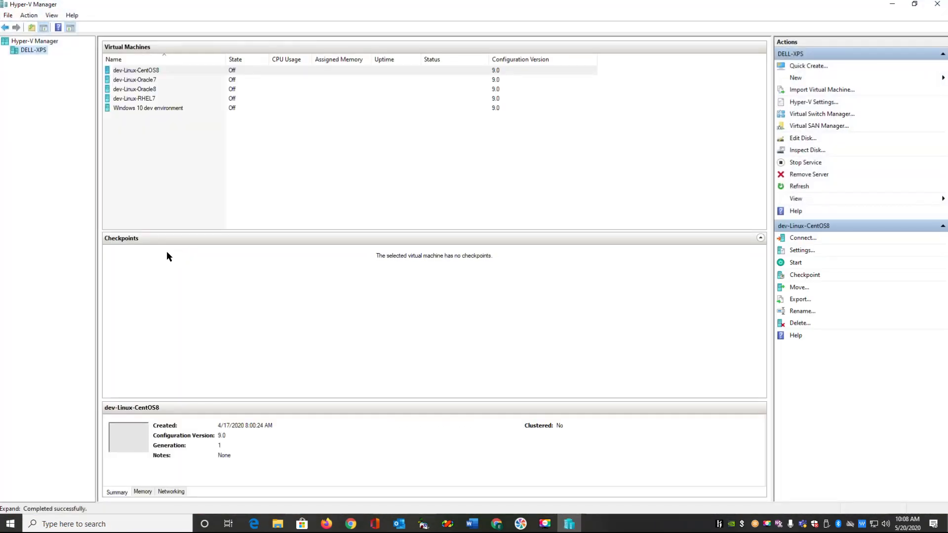
right_click(28, 50)
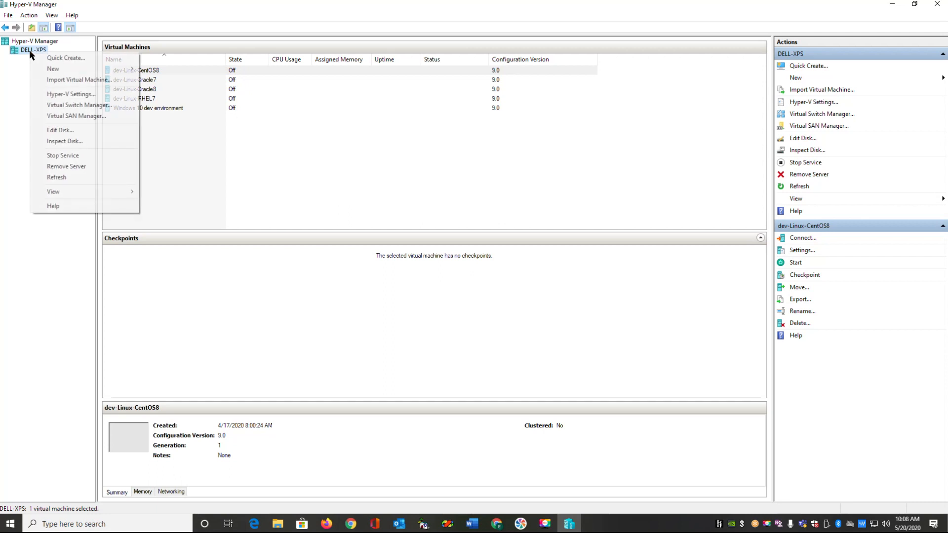
mouse_move(54, 73)
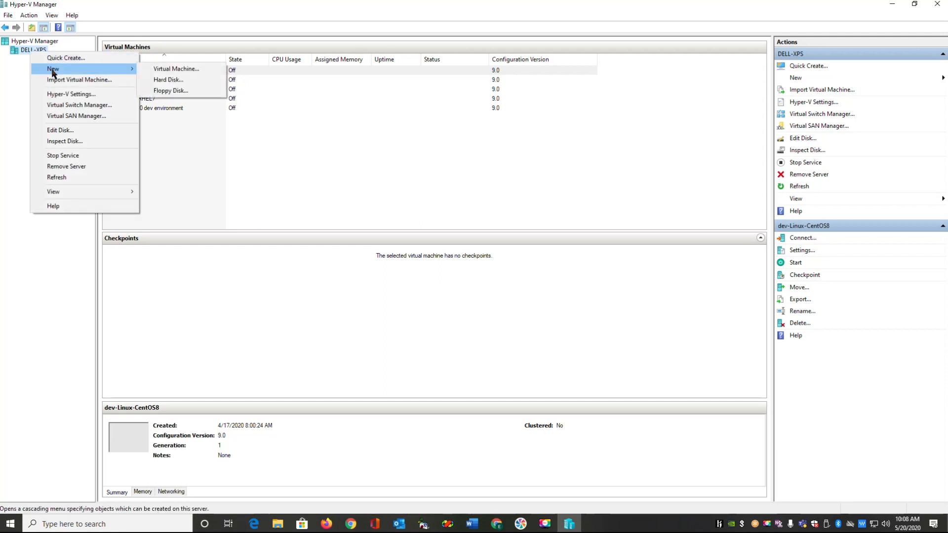
left_click(147, 69)
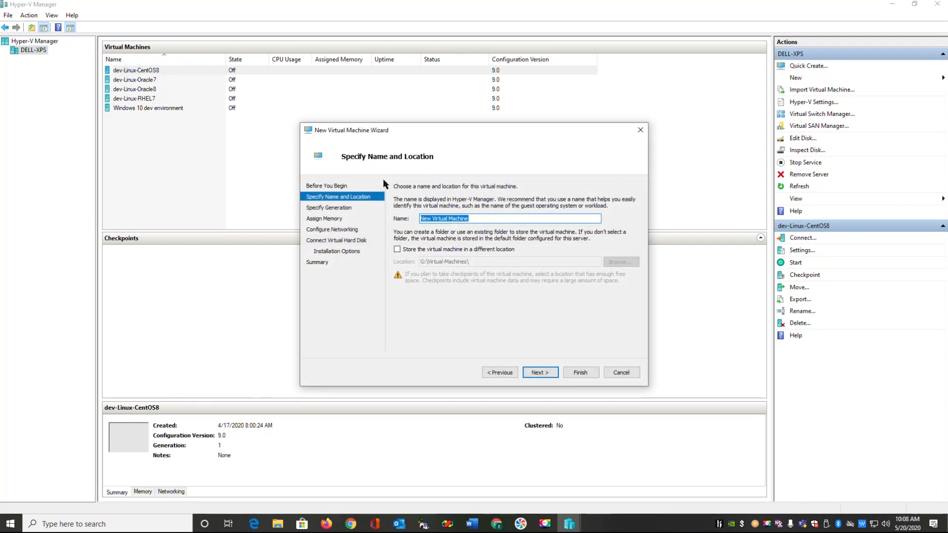
type("dev-Linux-CentOS7")
Step: Keep Generation 1, assign 2048 MB of memory, and connect to OutsideWorld-Hardware
left_click(541, 373)
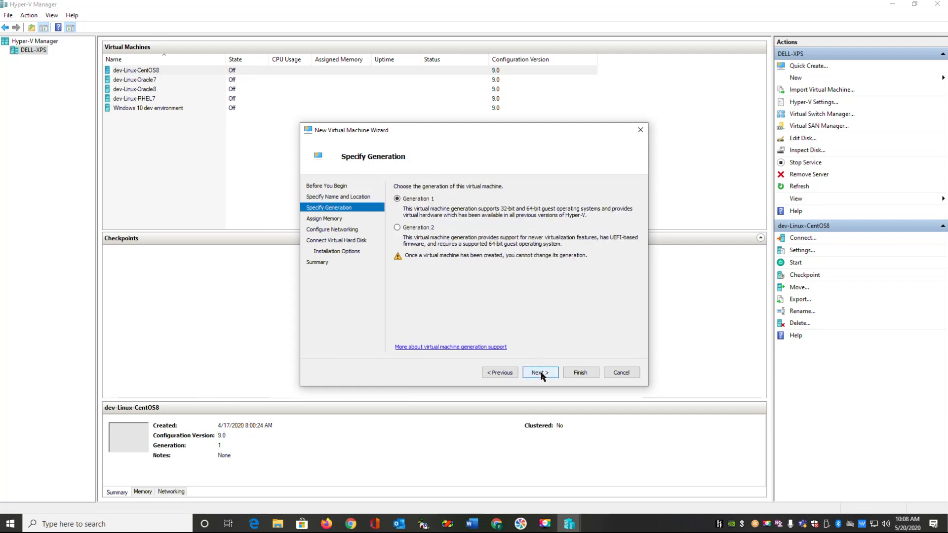
left_click(540, 373)
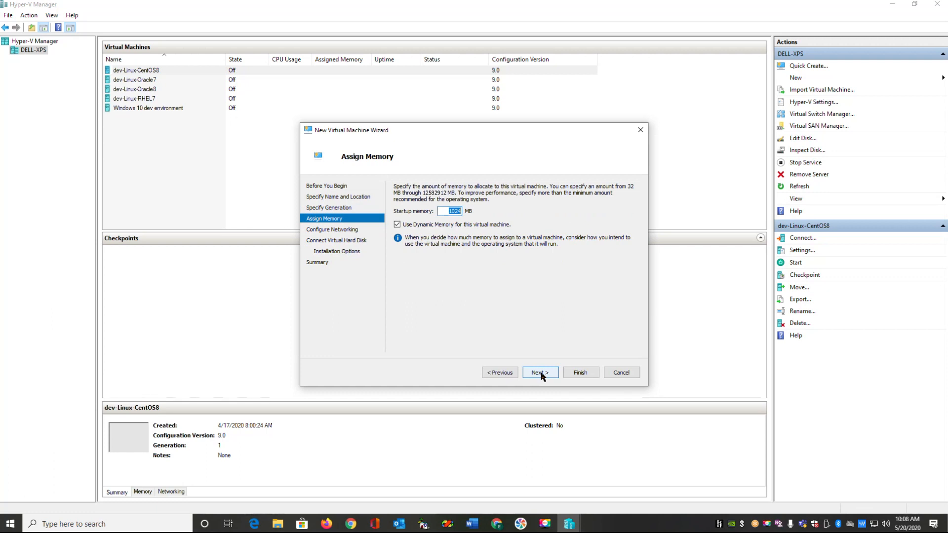
type("2048")
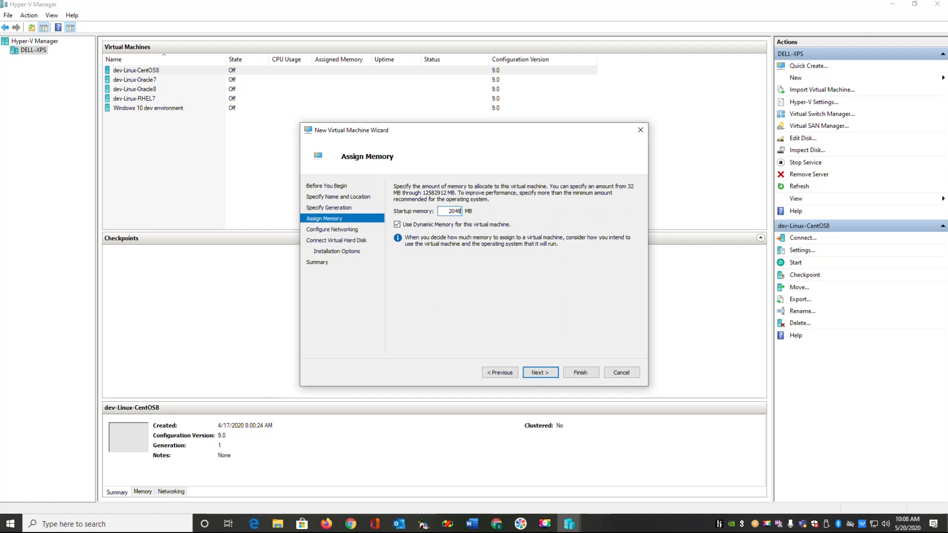
left_click(537, 374)
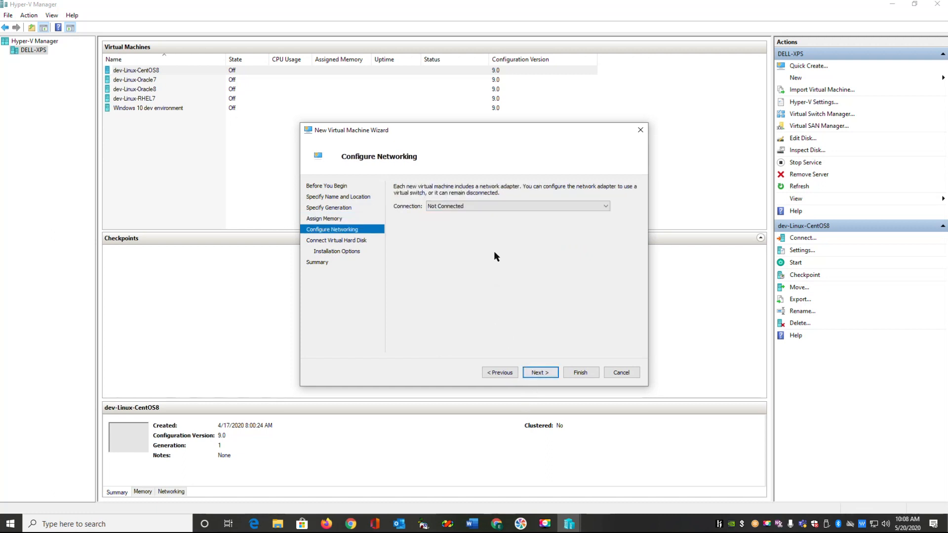
left_click(462, 206)
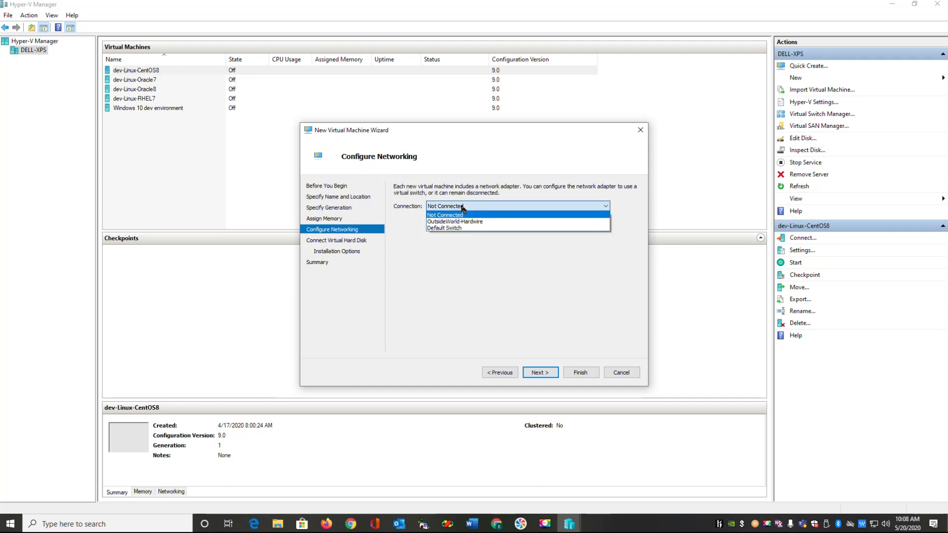
left_click(457, 222)
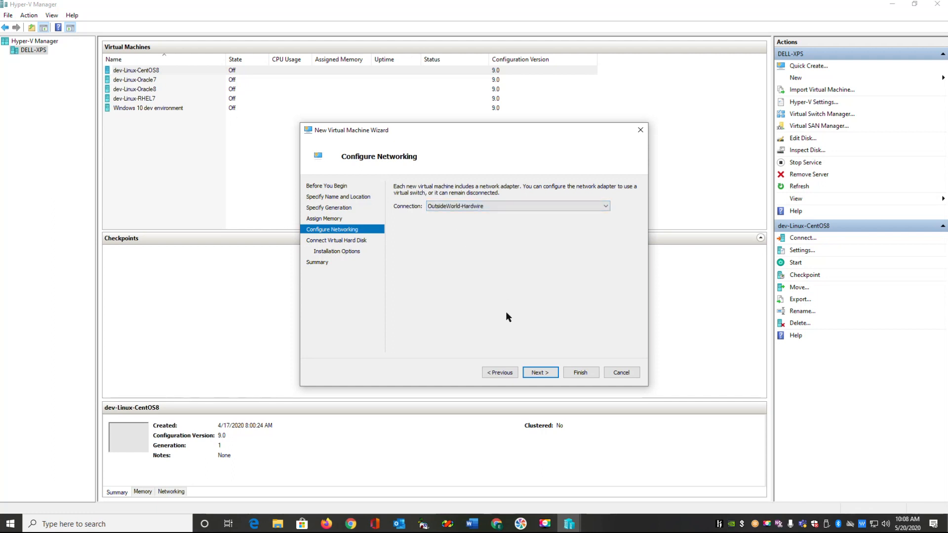
Step: Keep the new 127 GB virtual disk, install the OS later, and finish the wizard
left_click(538, 373)
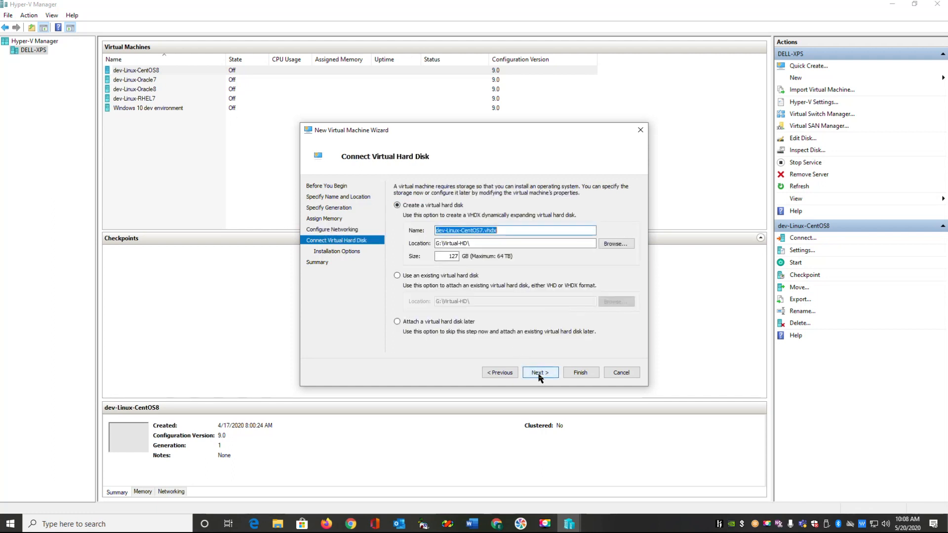
left_click(539, 374)
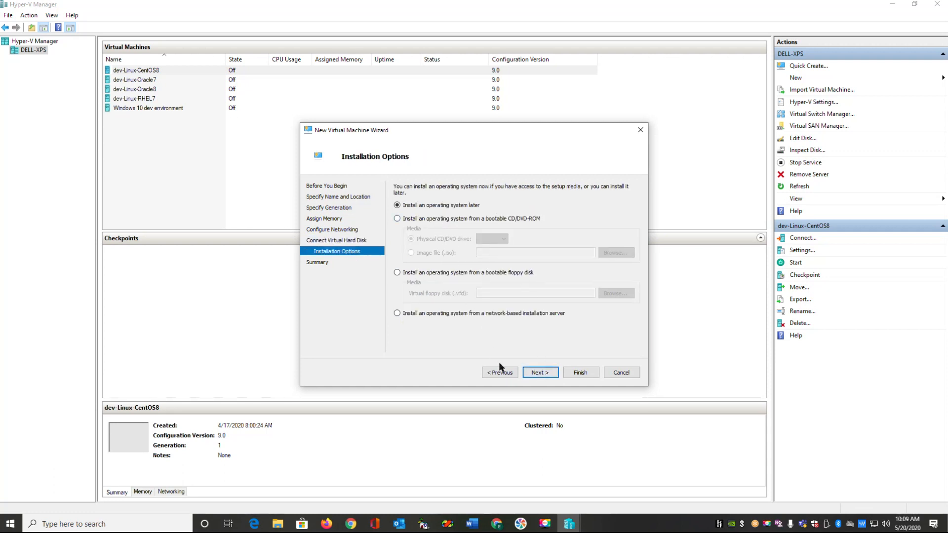
left_click(539, 374)
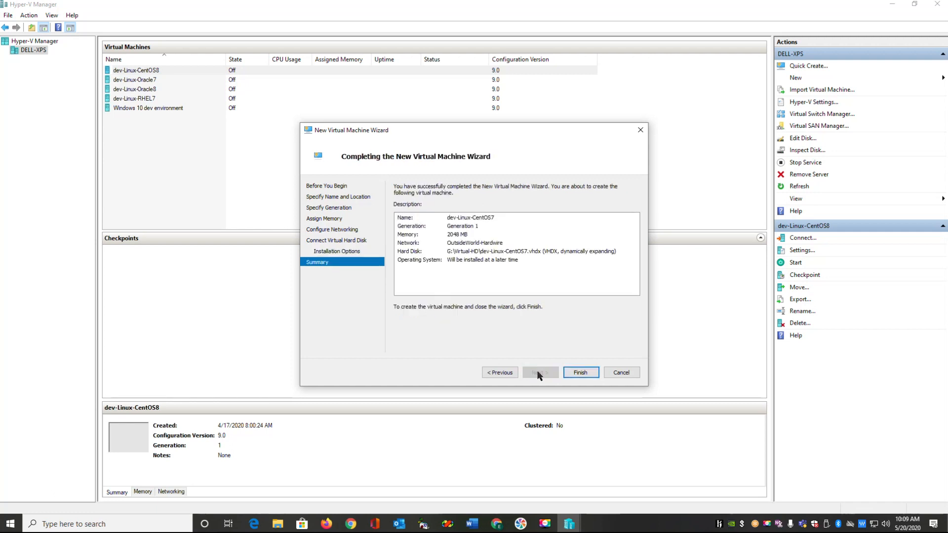
left_click(576, 374)
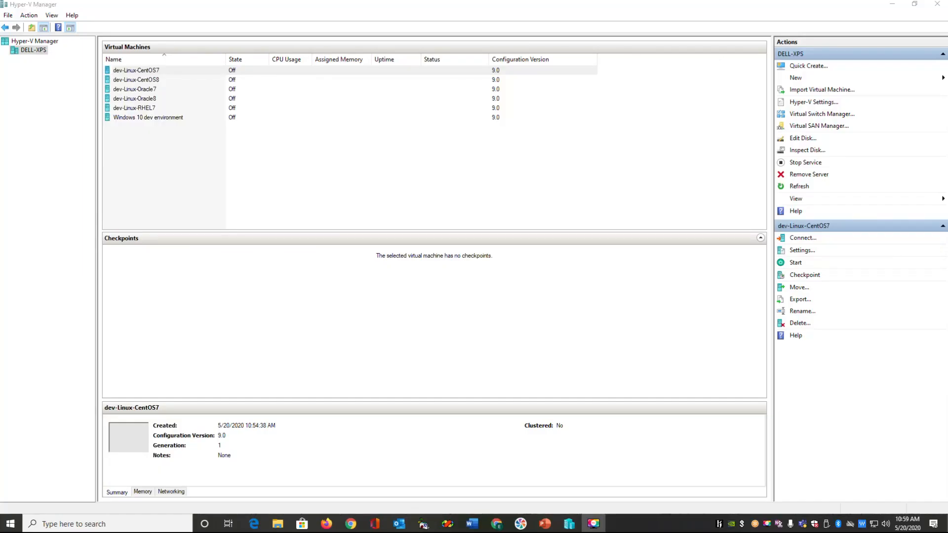
Step: Give dev-Linux-CentOS7 2 virtual processors in its settings and apply
right_click(151, 74)
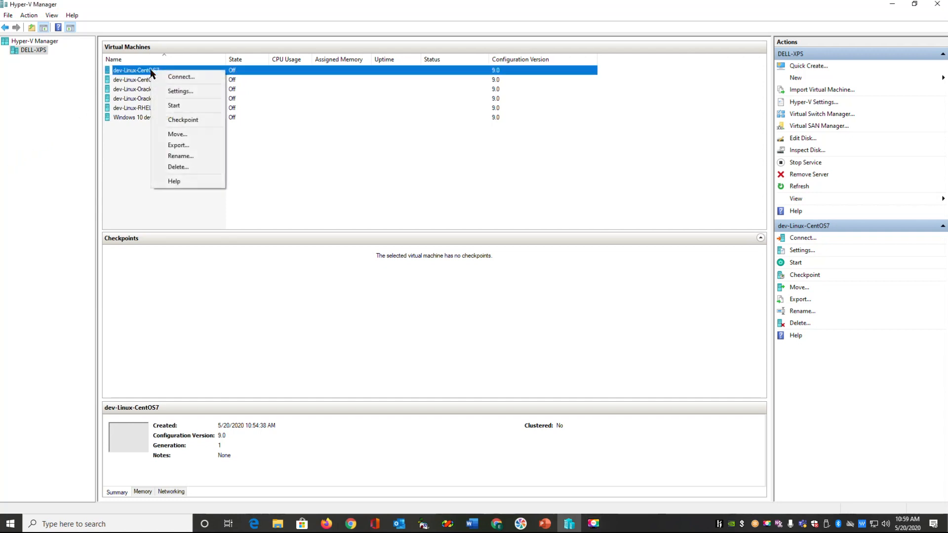
left_click(175, 89)
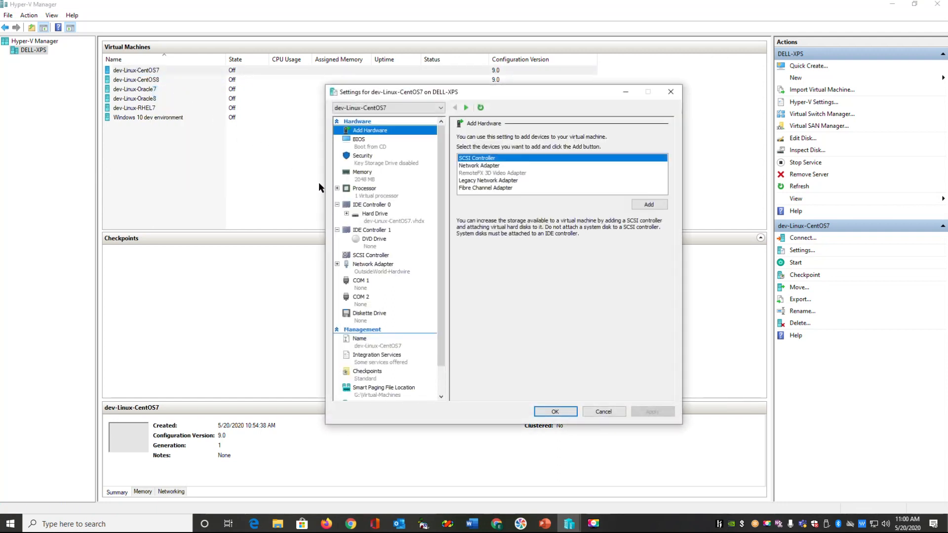
left_click(373, 193)
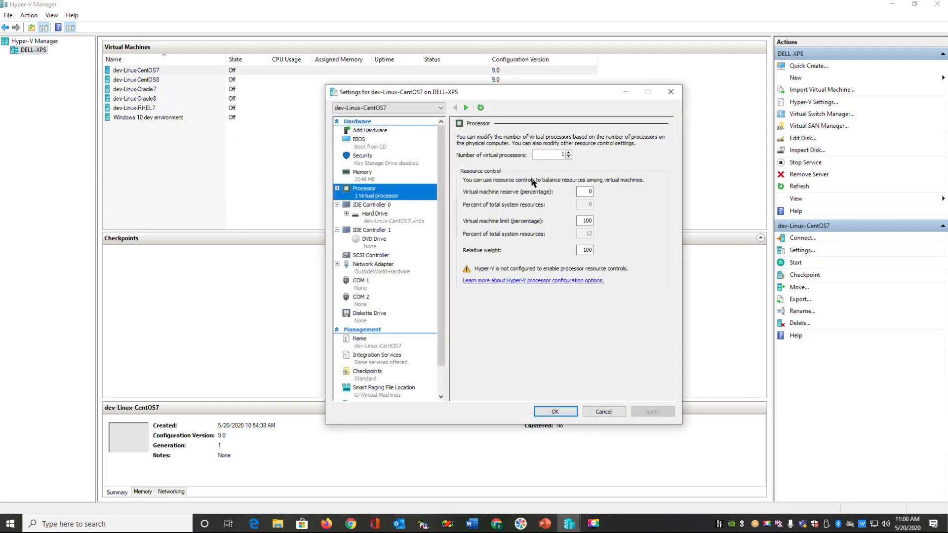
left_click(568, 153)
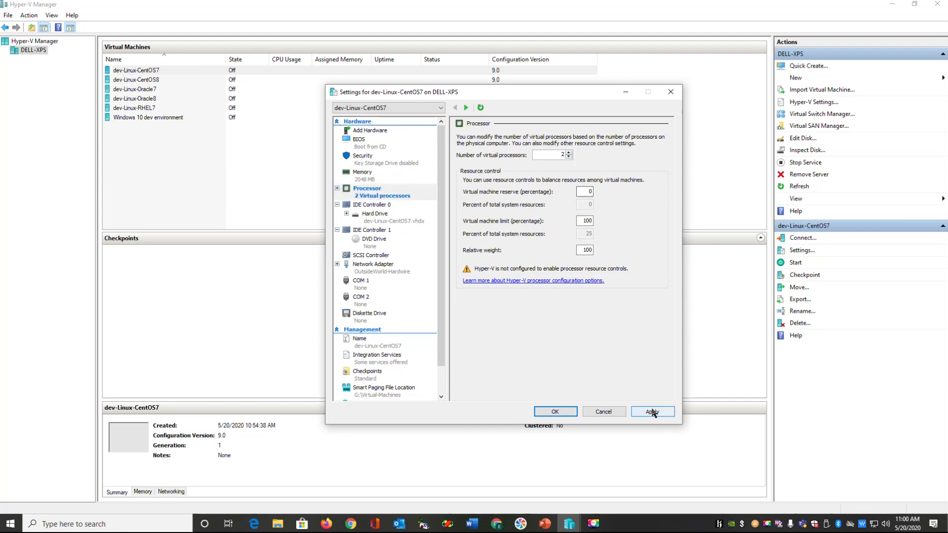
left_click(652, 411)
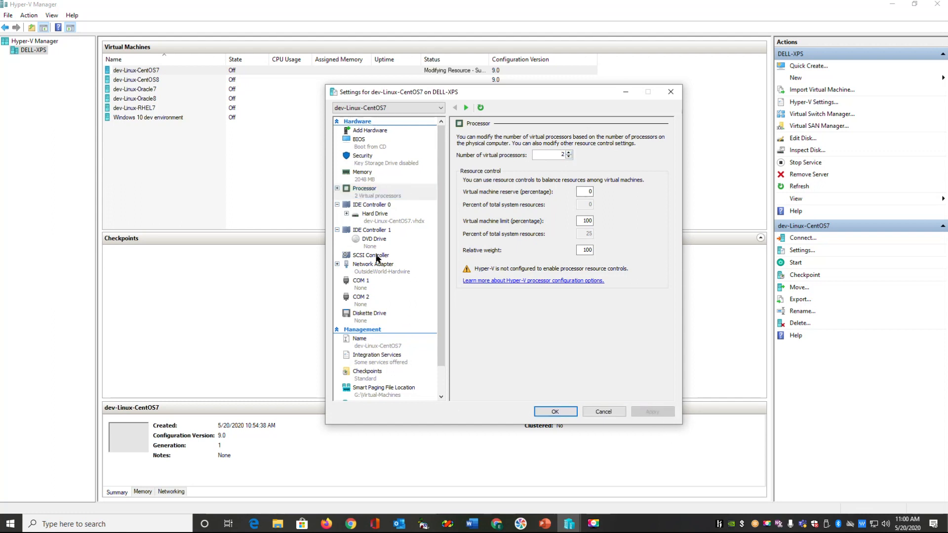
Step: Switch the DVD drive to use an image file and browse for the ISO
left_click(366, 239)
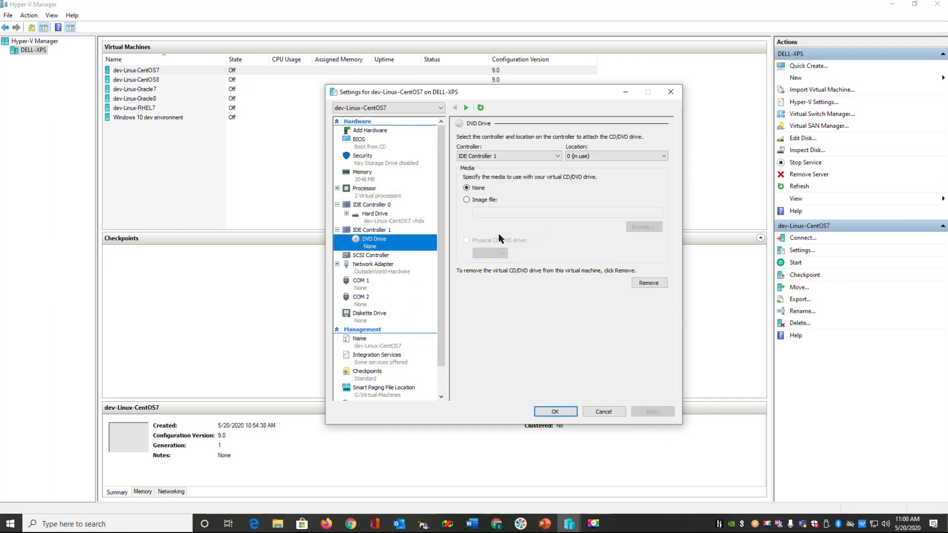
left_click(467, 200)
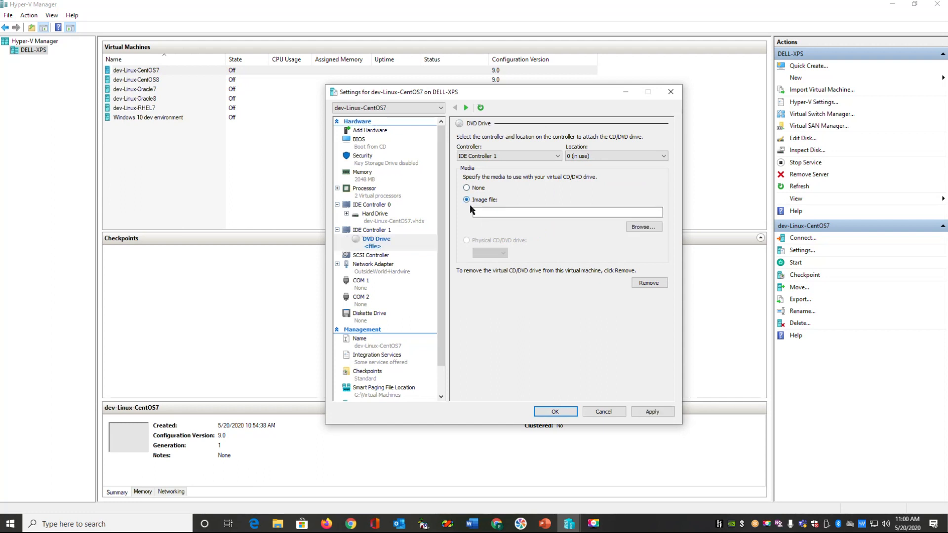
left_click(648, 227)
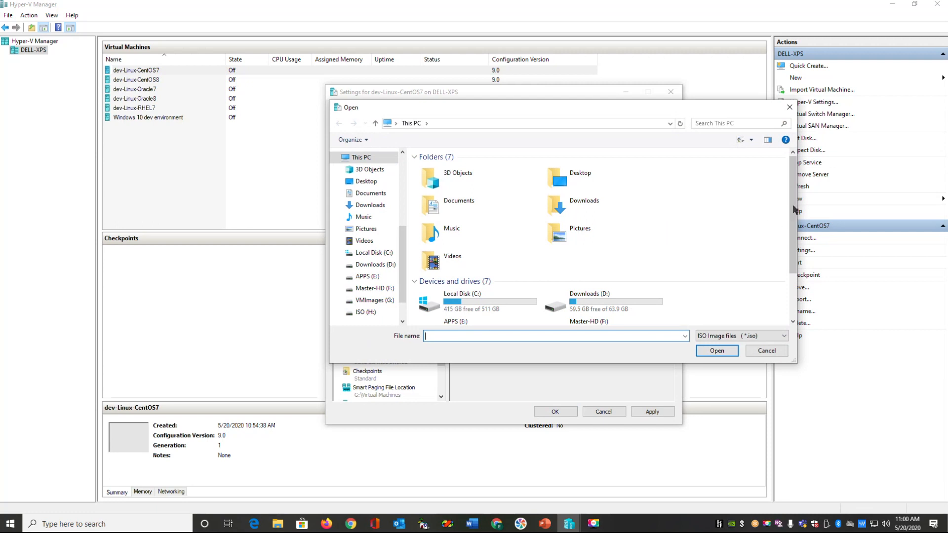
Step: Mount H:\ISO\CentOS-7-x86_64-Everything-1908.iso in the DVD drive and apply the change
scroll(788, 228, "down", 3)
double_click(591, 283)
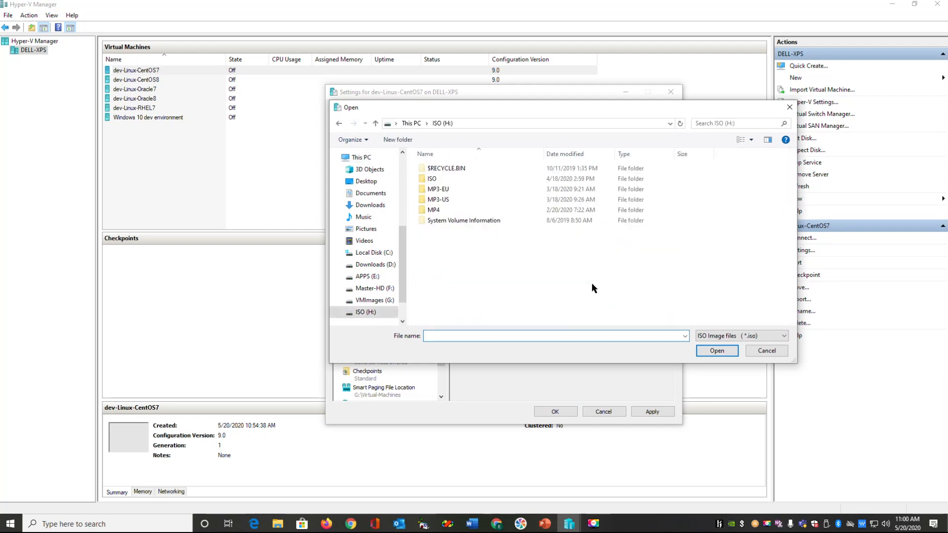
double_click(432, 178)
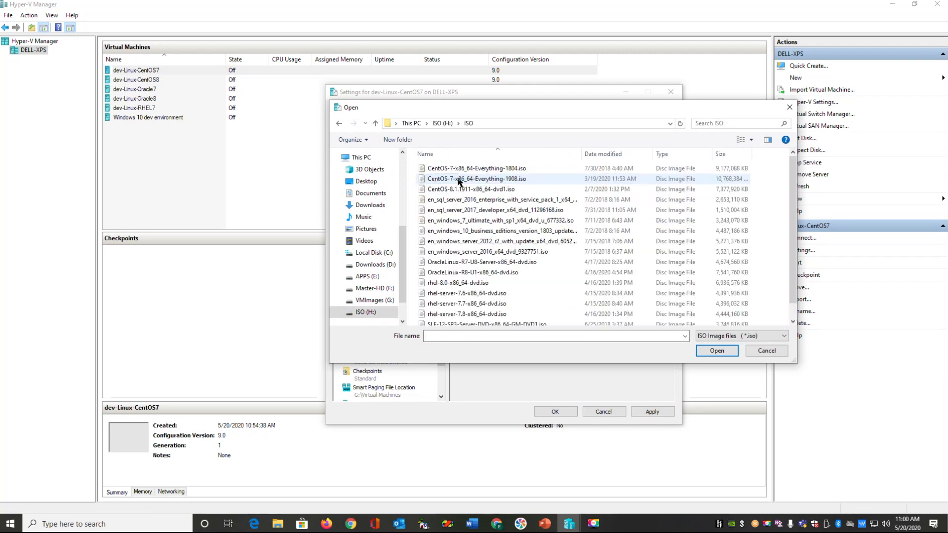
left_click(464, 178)
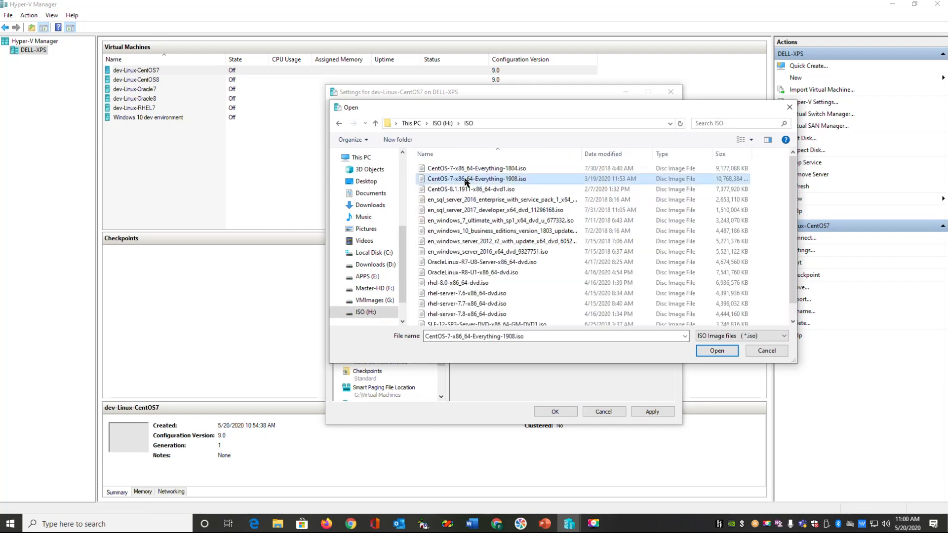
left_click(712, 350)
left_click(647, 411)
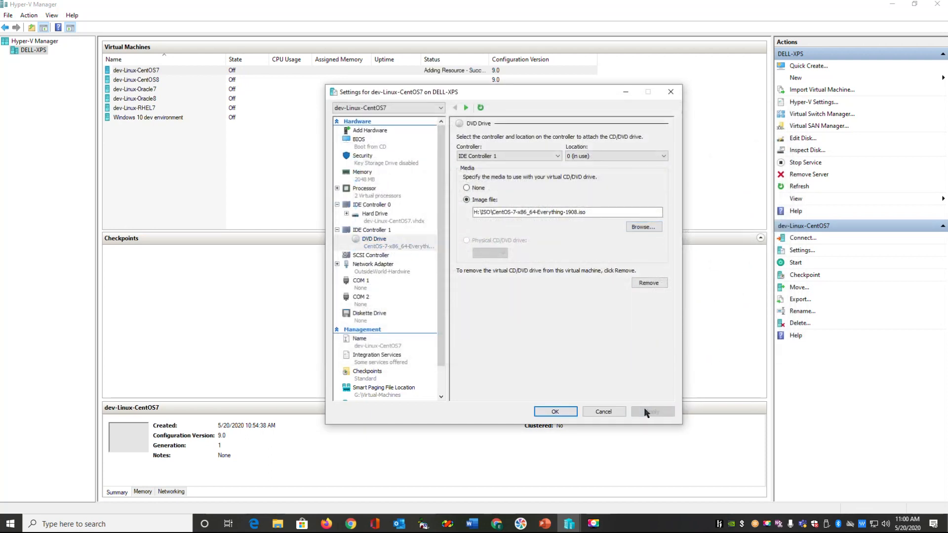
Step: Uncheck Enable checkpoints for dev-Linux-CentOS7, apply, and close the settings with OK
left_click(361, 375)
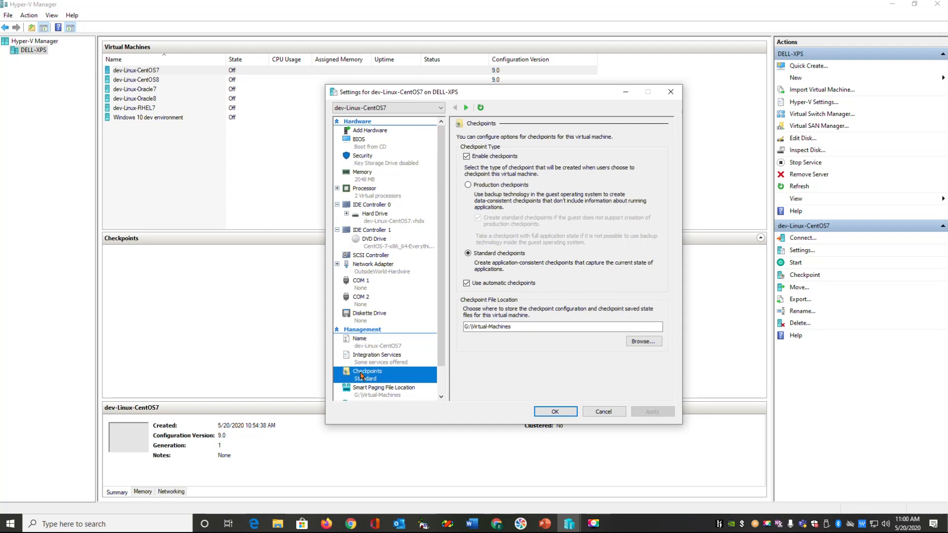
left_click(466, 157)
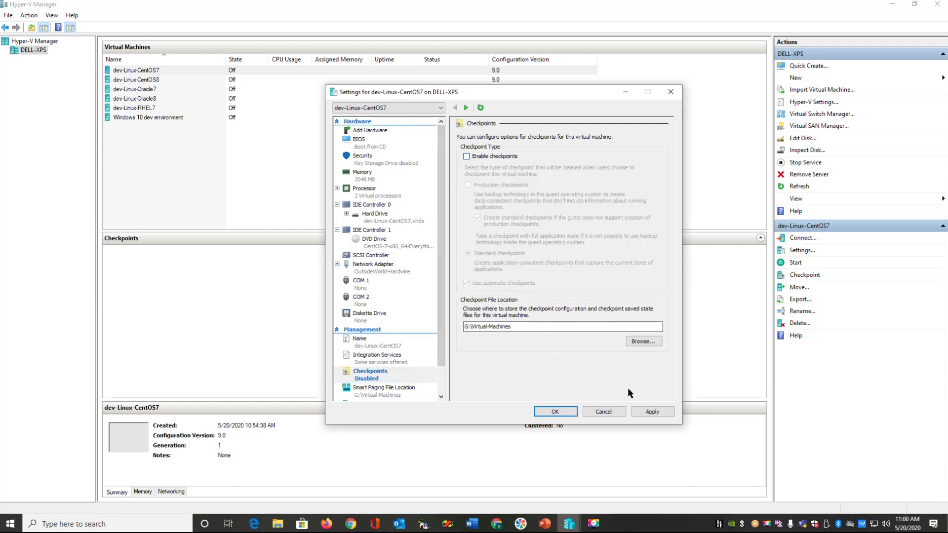
left_click(639, 411)
left_click(565, 410)
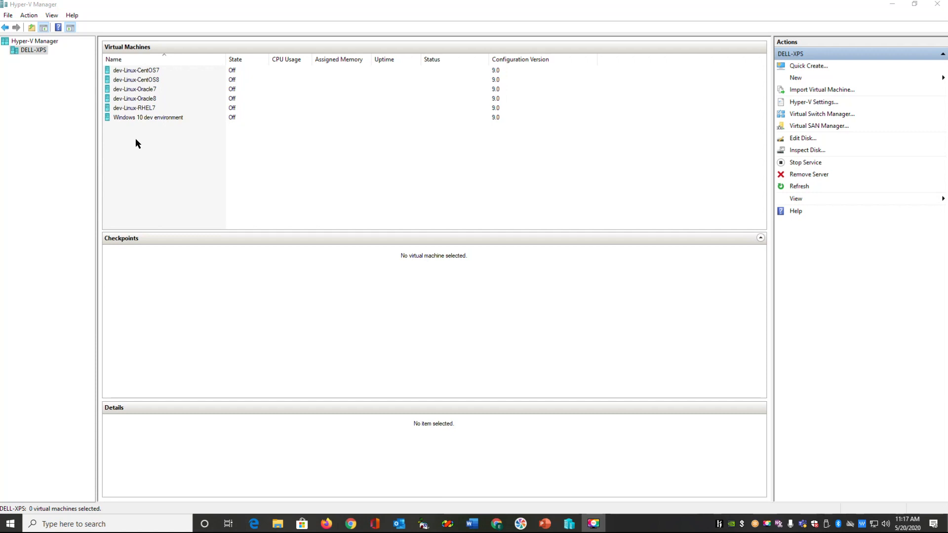
Step: Connect to dev-Linux-CentOS7, start it, and maximize the console window
right_click(148, 73)
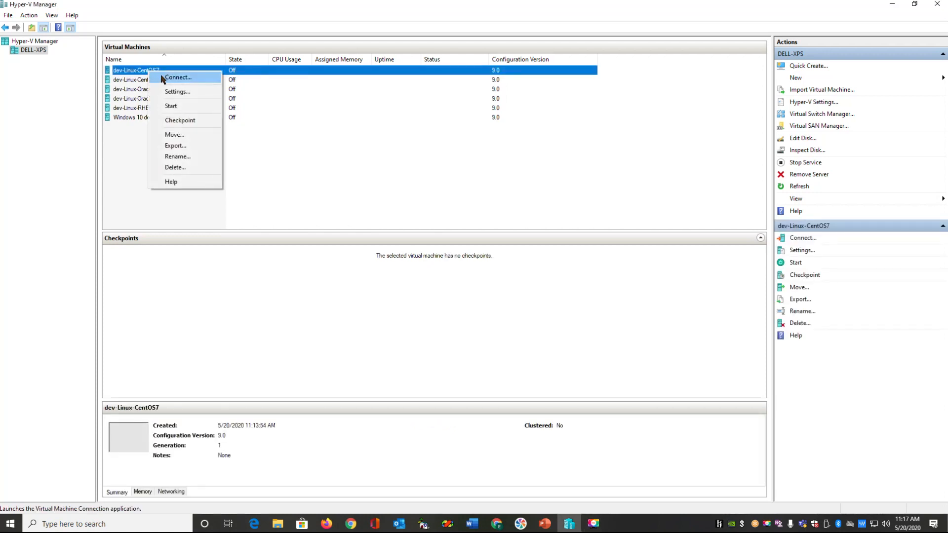
left_click(165, 79)
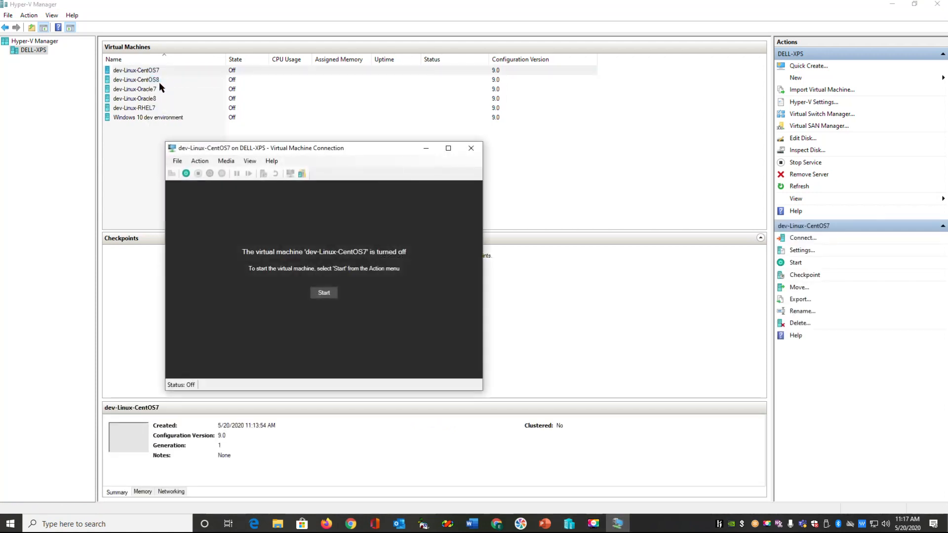
left_click(317, 292)
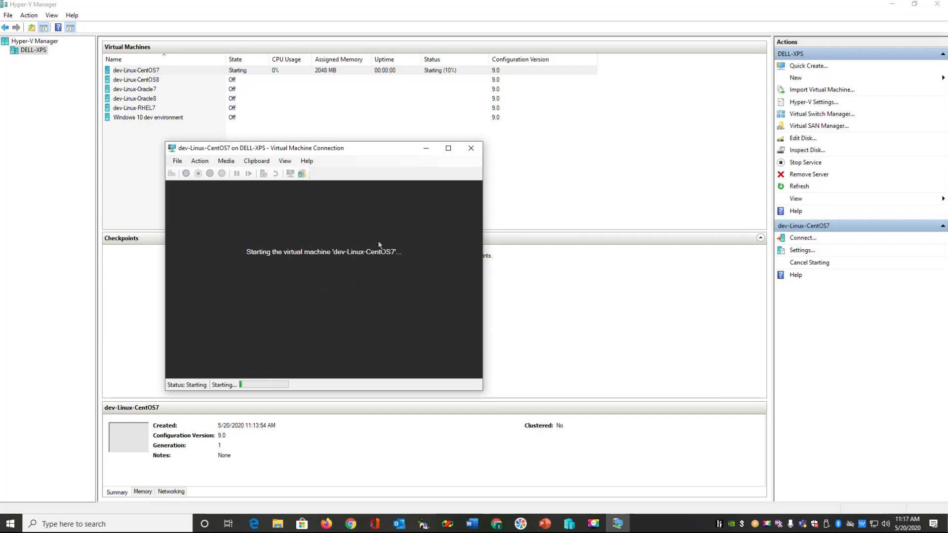
left_click(450, 148)
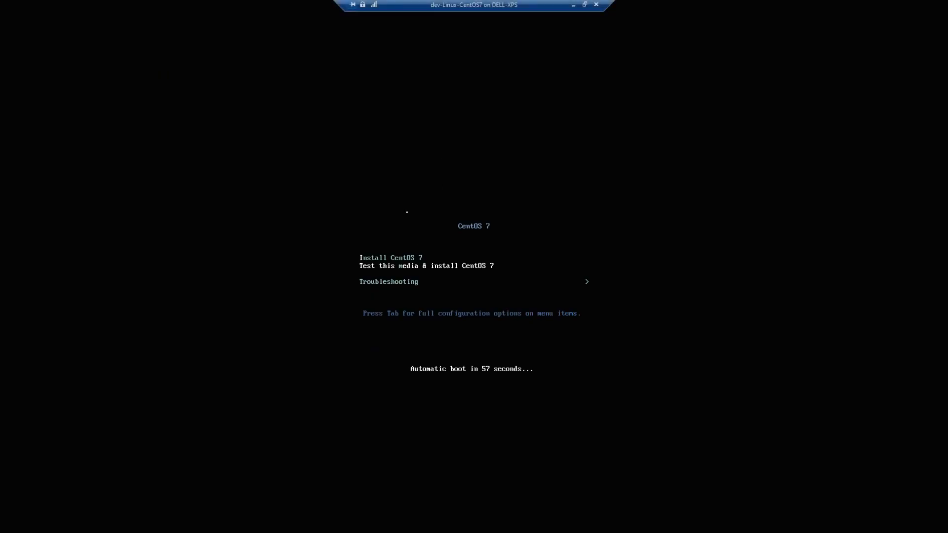
Step: Boot the Install CentOS 7 entry and continue with English (United States)
key("Up")
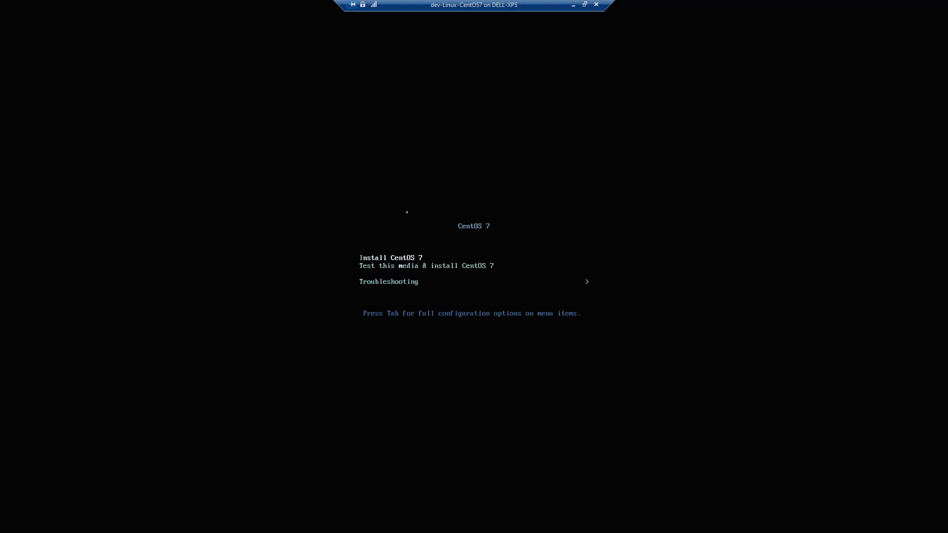
key("Return")
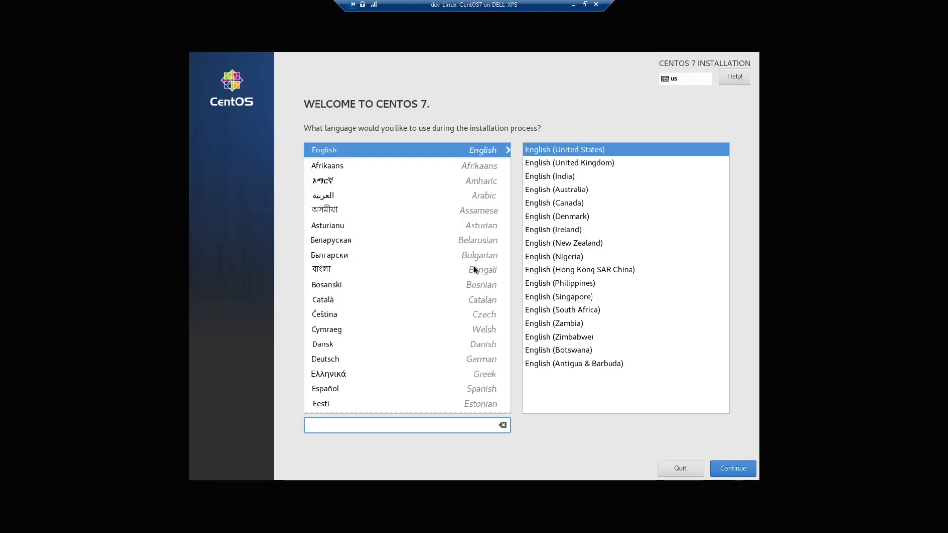
left_click(721, 471)
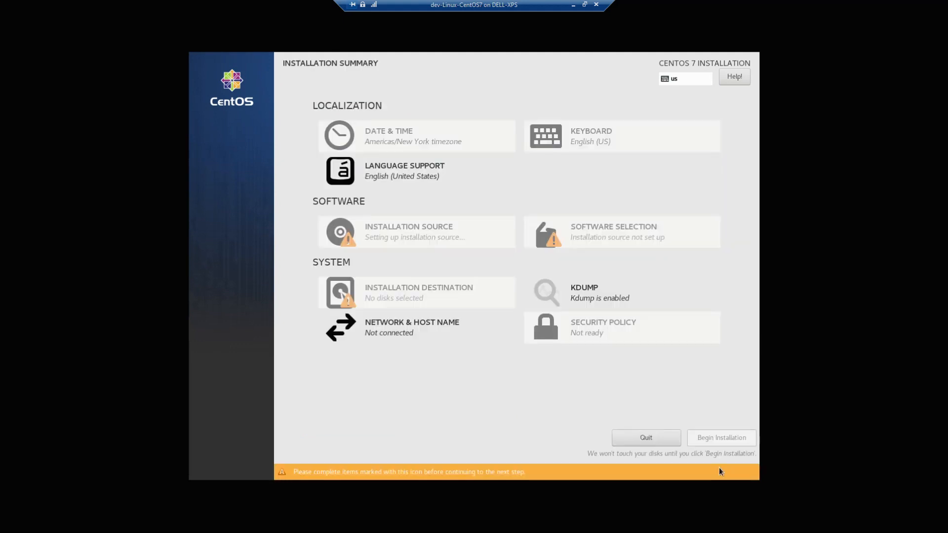
Step: Set the time zone to Europe/Chisinau and confirm automatic partitioning on the 127 GiB disk
left_click(394, 142)
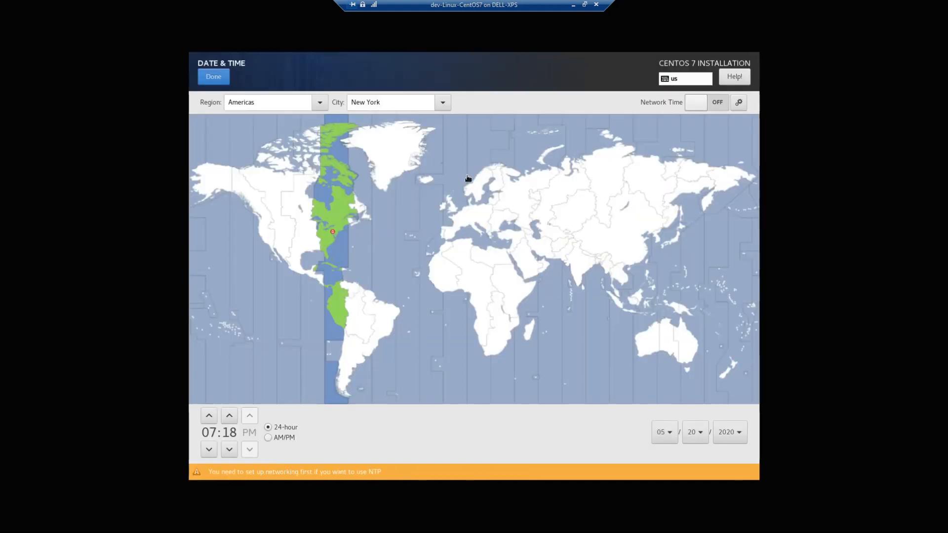
left_click(497, 221)
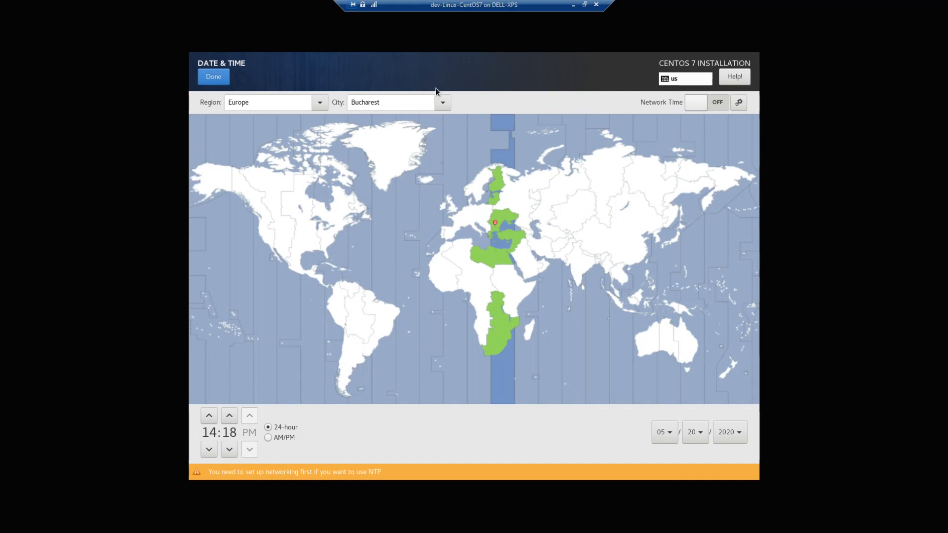
left_click(440, 102)
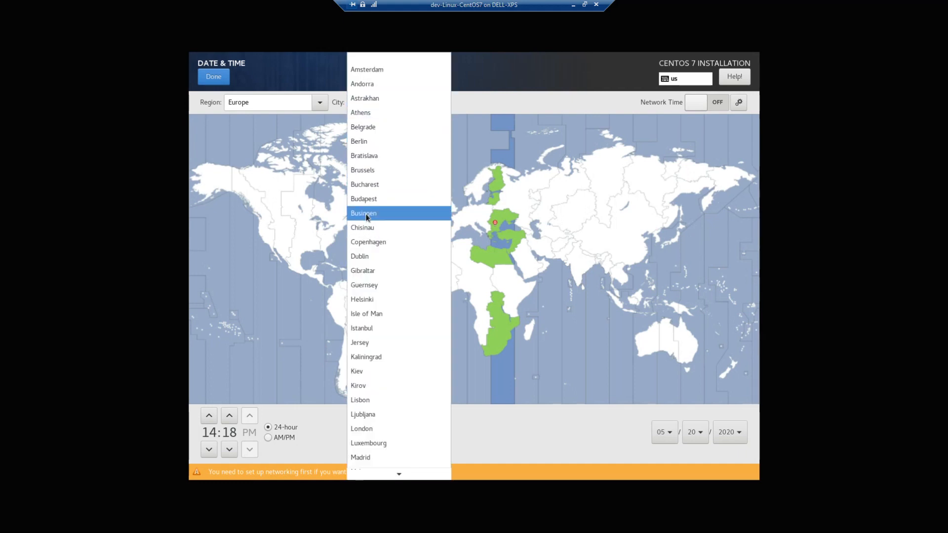
left_click(366, 227)
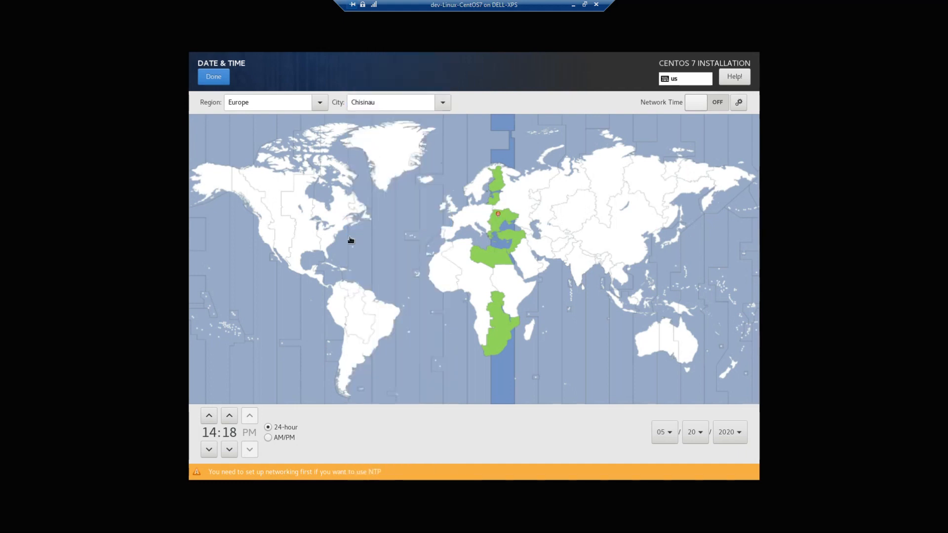
left_click(218, 80)
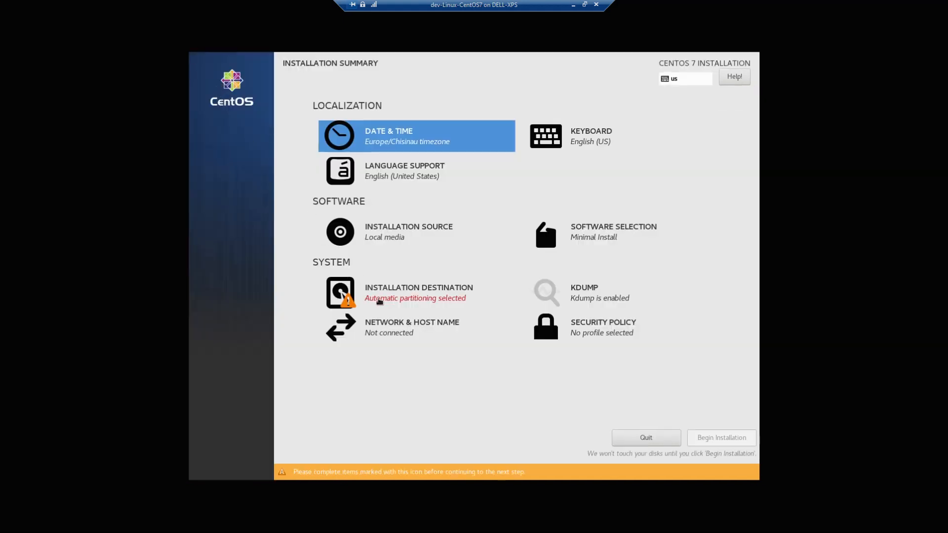
left_click(388, 296)
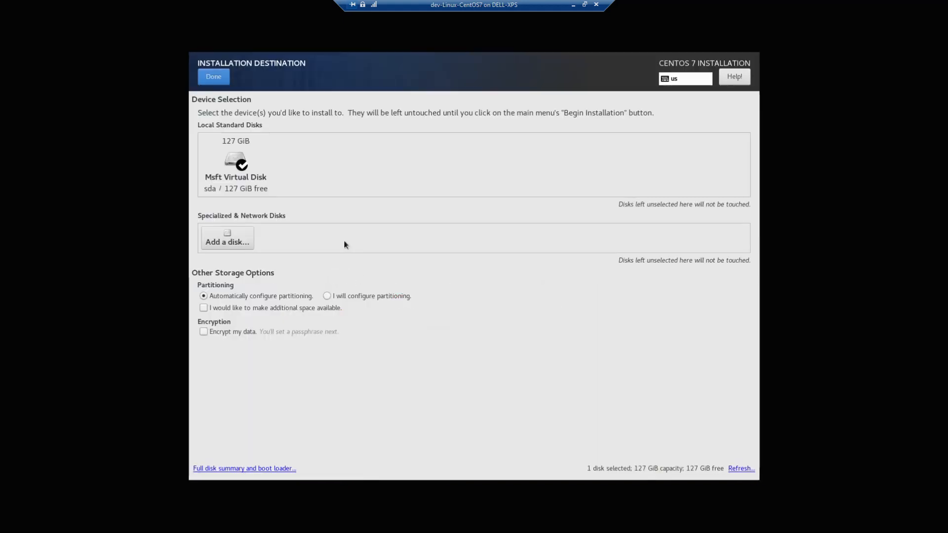
left_click(213, 77)
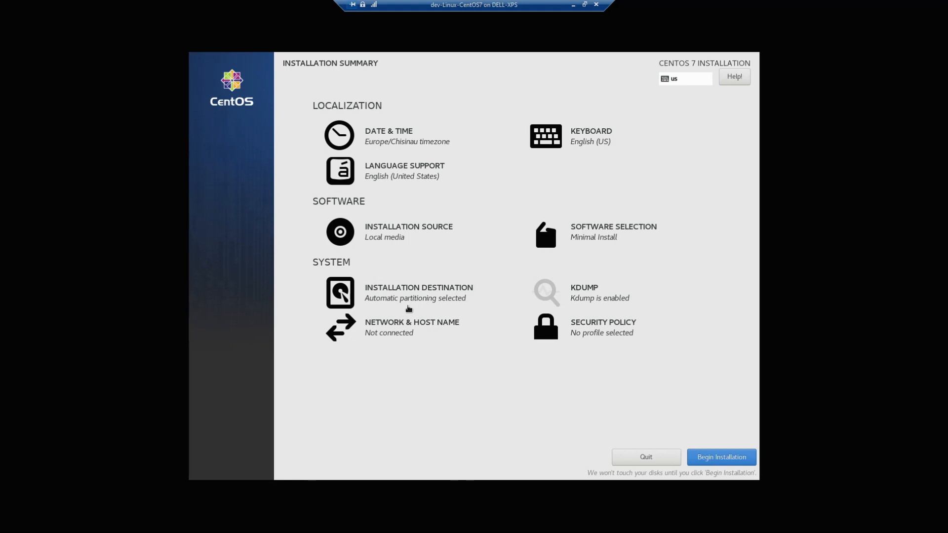
Step: Change the host name to CentOS7 and apply it
left_click(395, 326)
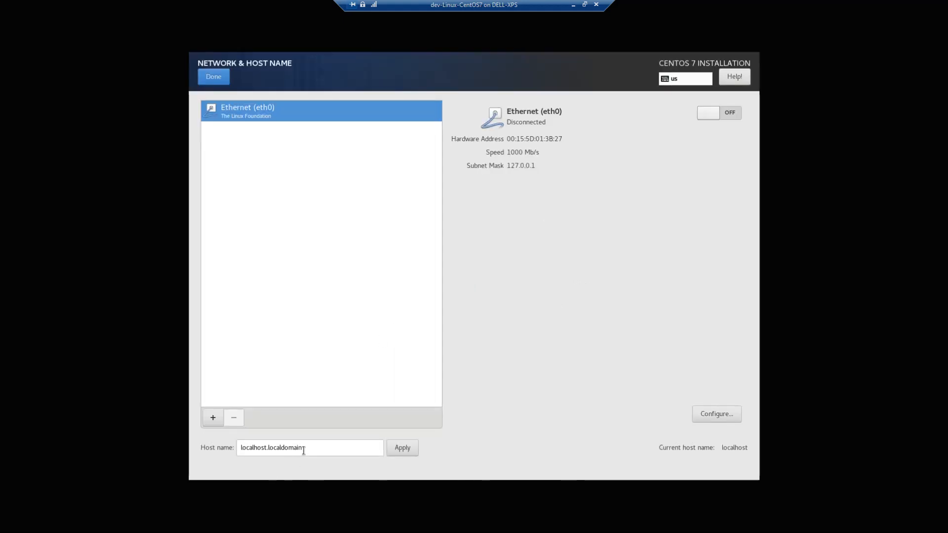
left_click_drag(307, 448, 189, 430)
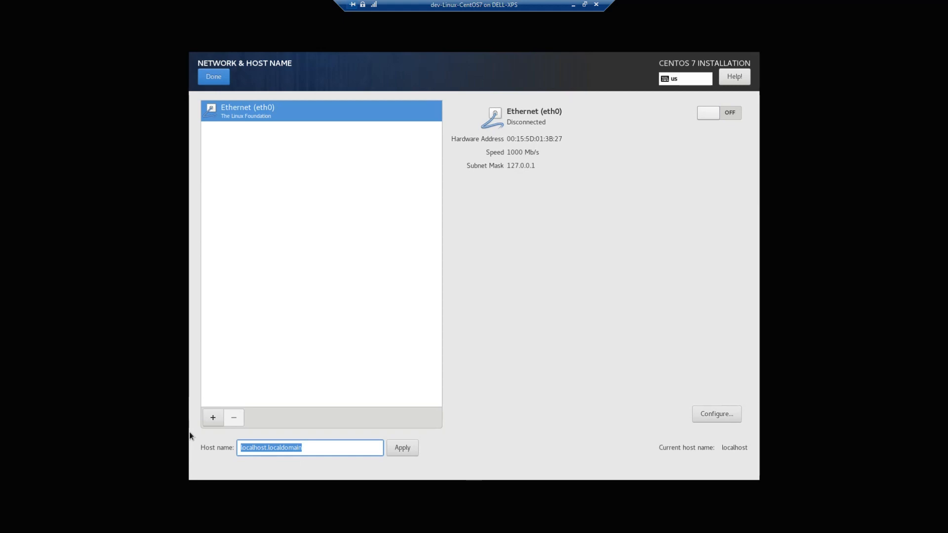
type("CentOS7")
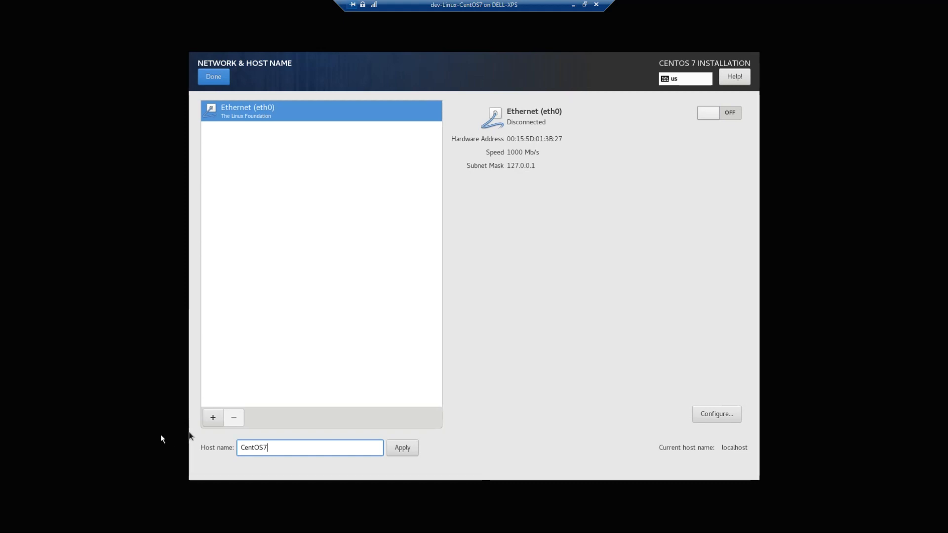
left_click(400, 447)
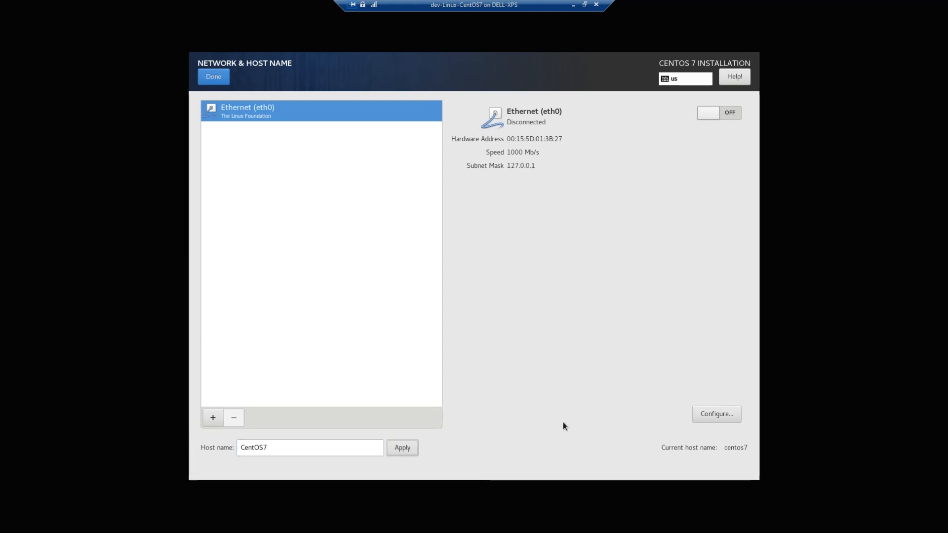
Step: Set eth0 IPv4 to Manual: address 192.168.1.215, netmask 255.255.255.0, gateway 192.168.1.1
left_click(714, 415)
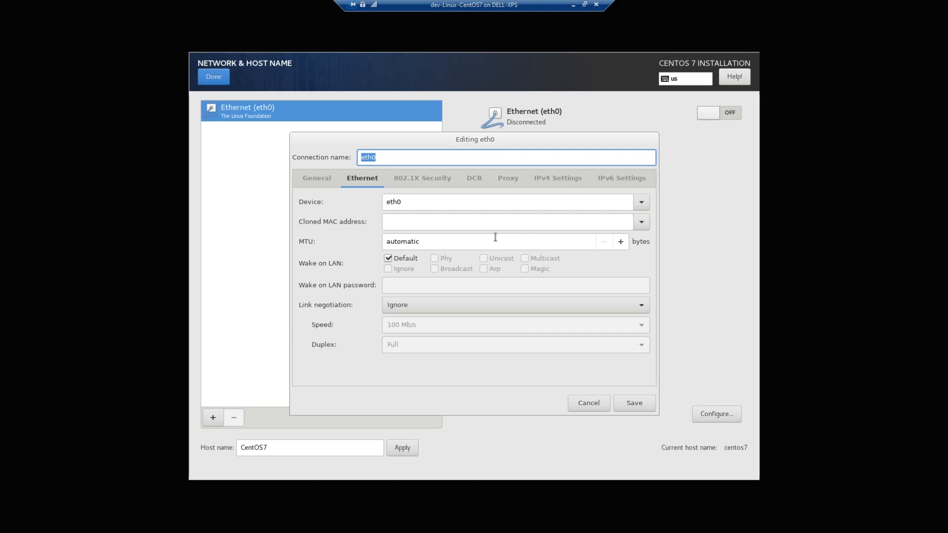
left_click(546, 179)
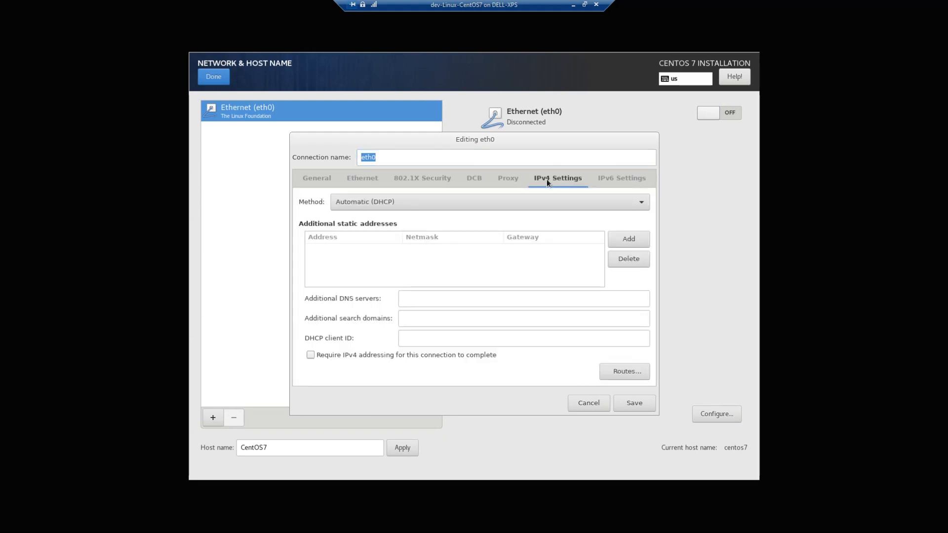
left_click(425, 203)
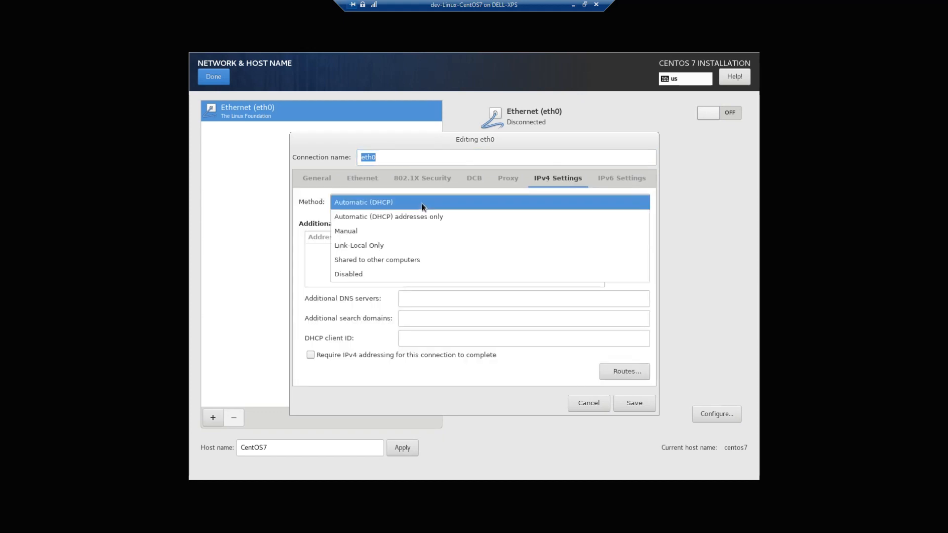
left_click(374, 227)
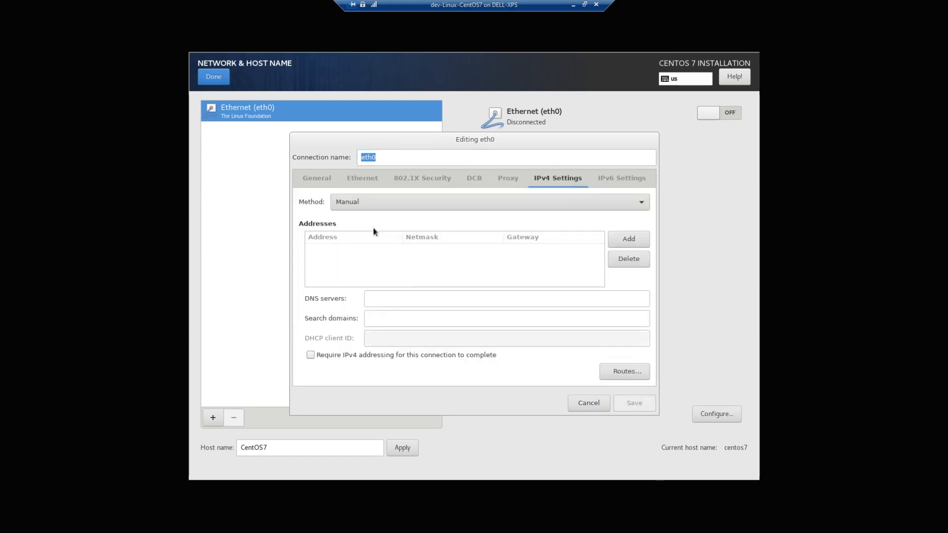
left_click(616, 237)
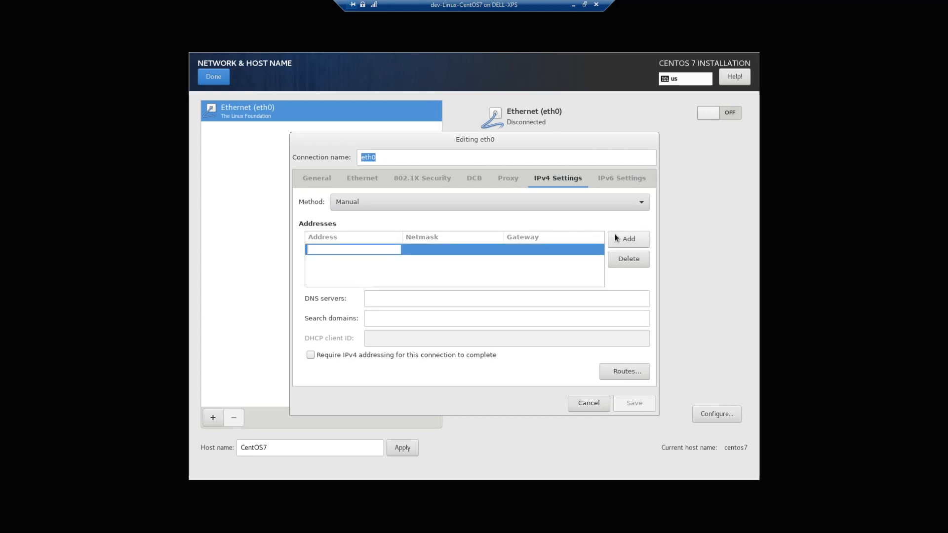
type("192.16")
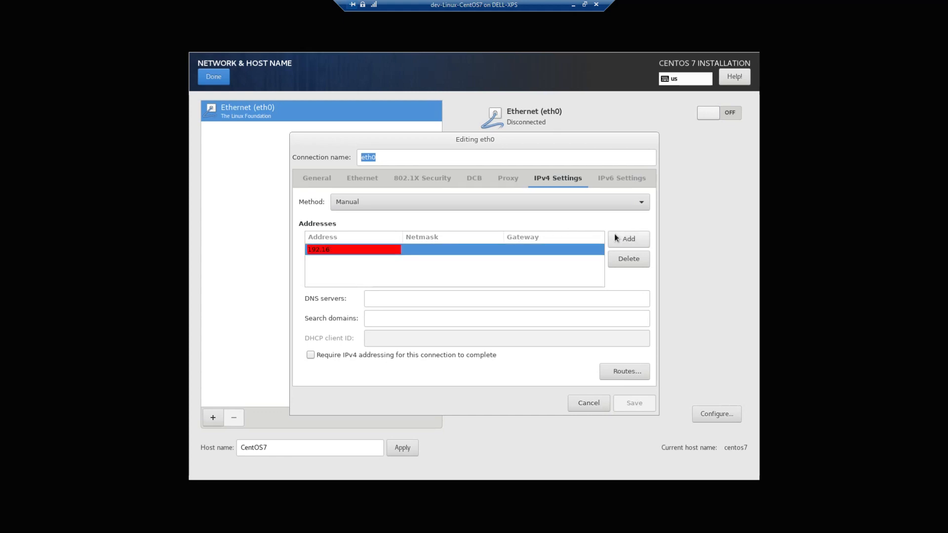
type("58.1.215")
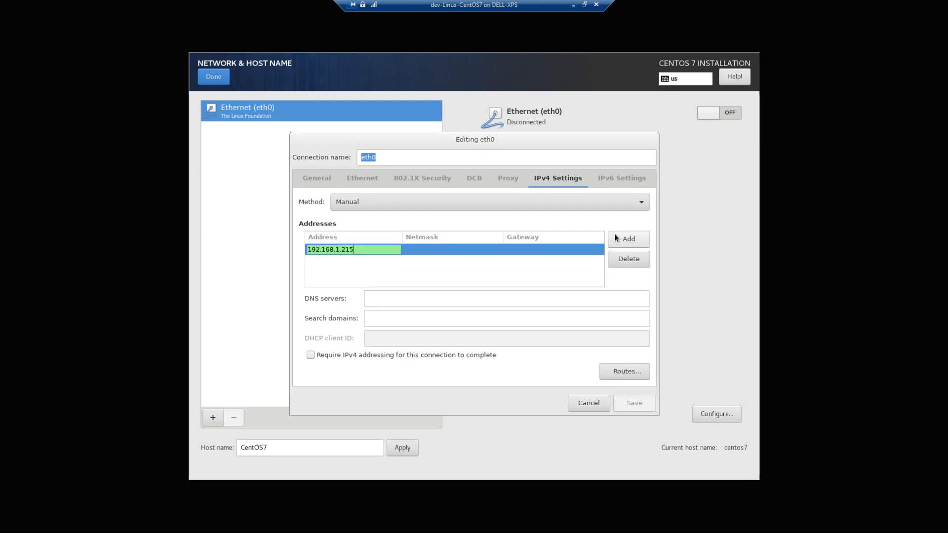
key("Tab")
type("255.2")
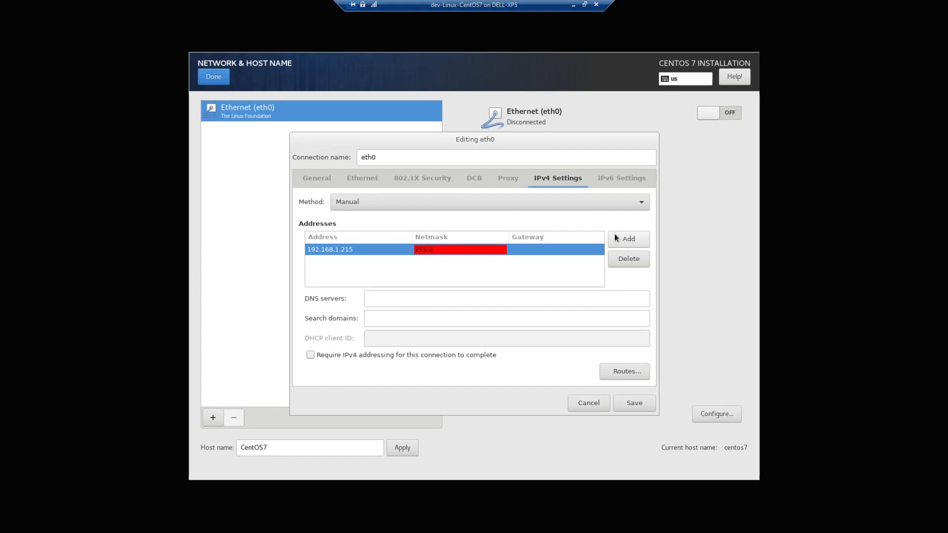
type("55.255.0")
key("Tab")
type("192.168.1.1")
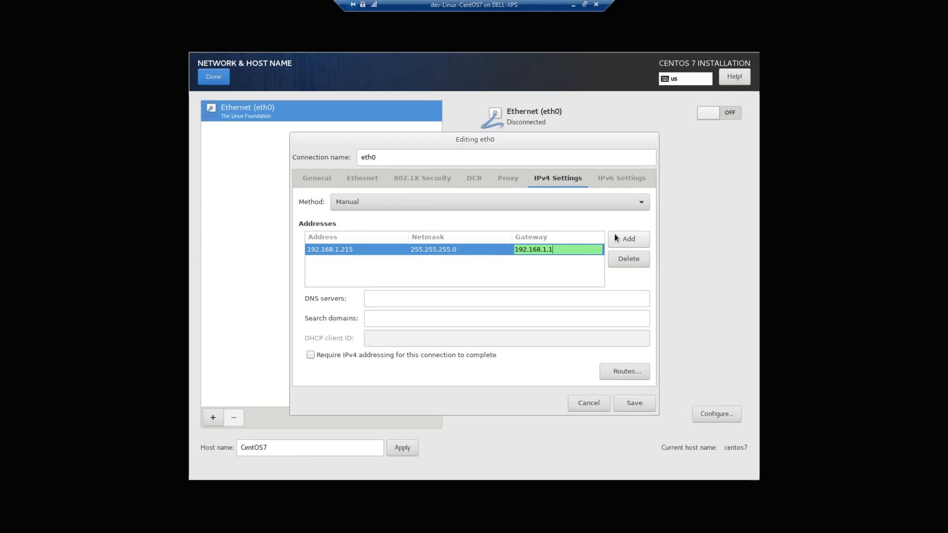
Step: Add DNS 192.168.1.1, require IPv4, save, switch Ethernet on, and return to the summary
left_click(402, 300)
type("192")
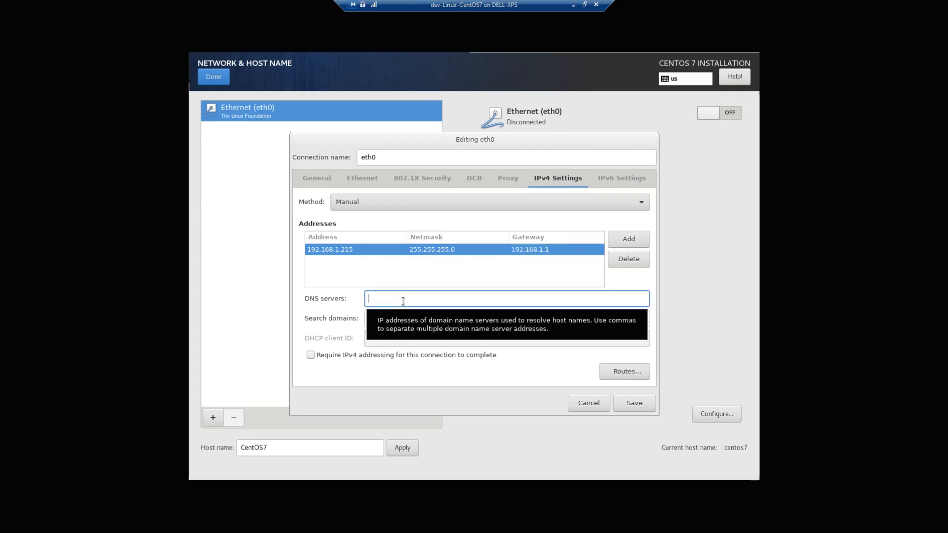
type(".1")
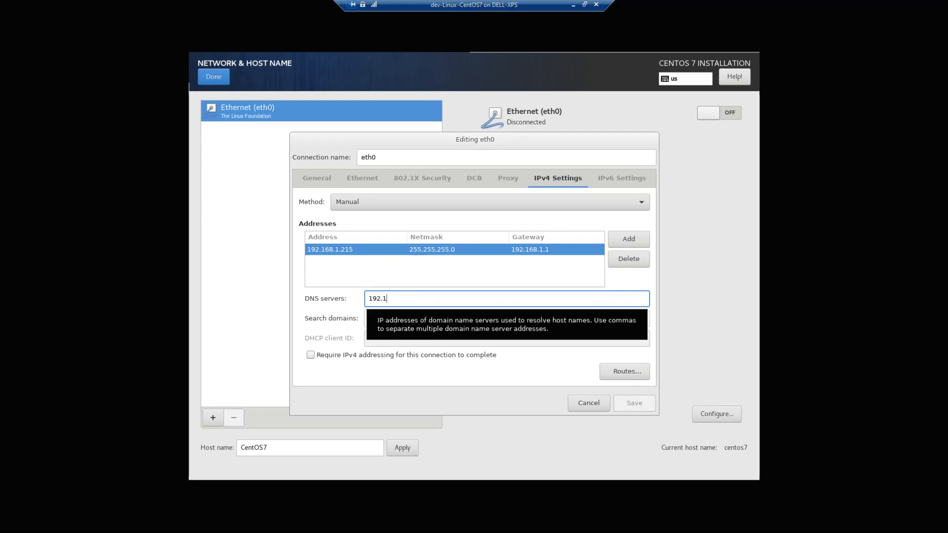
type("68.1.1")
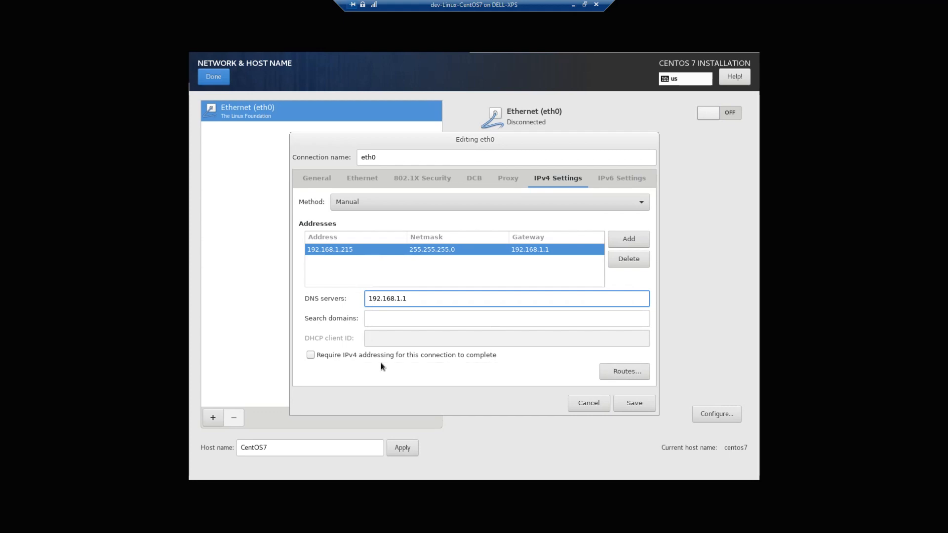
left_click(310, 354)
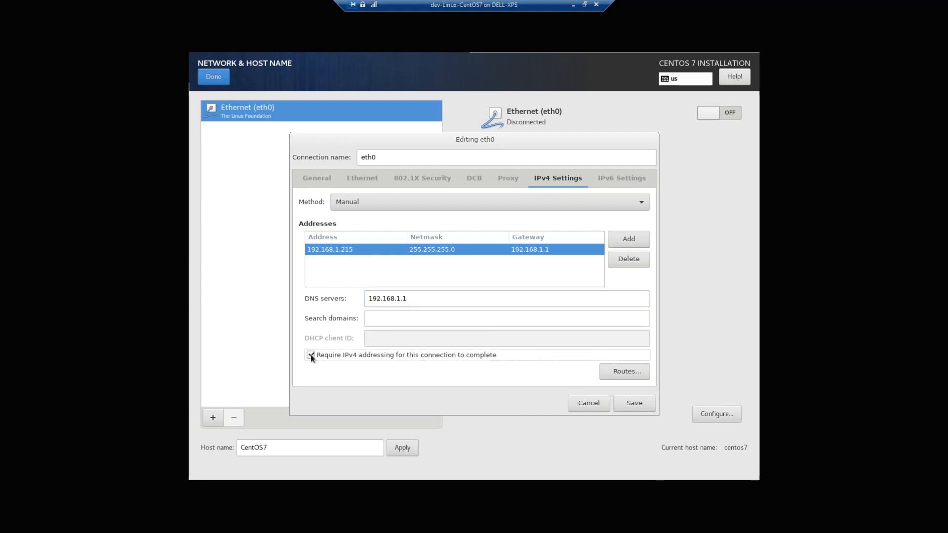
left_click(625, 402)
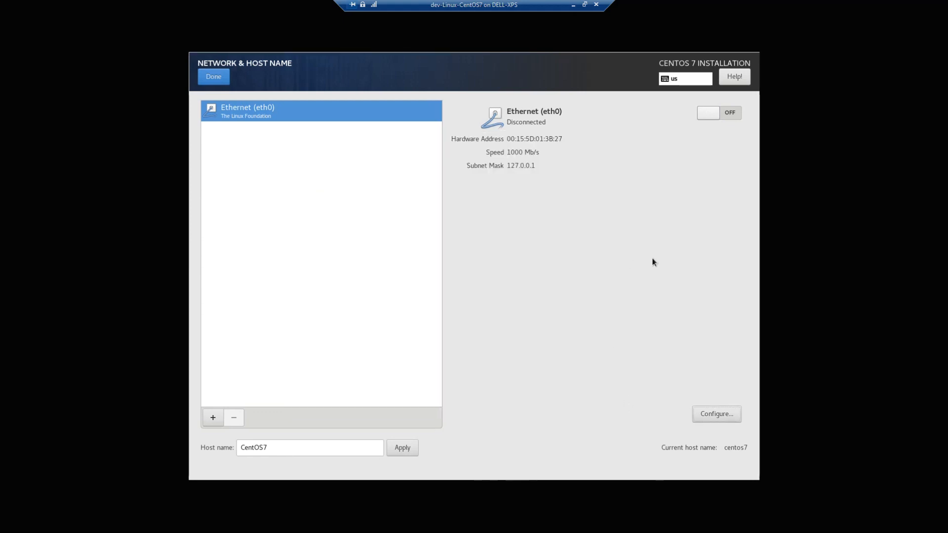
left_click(733, 114)
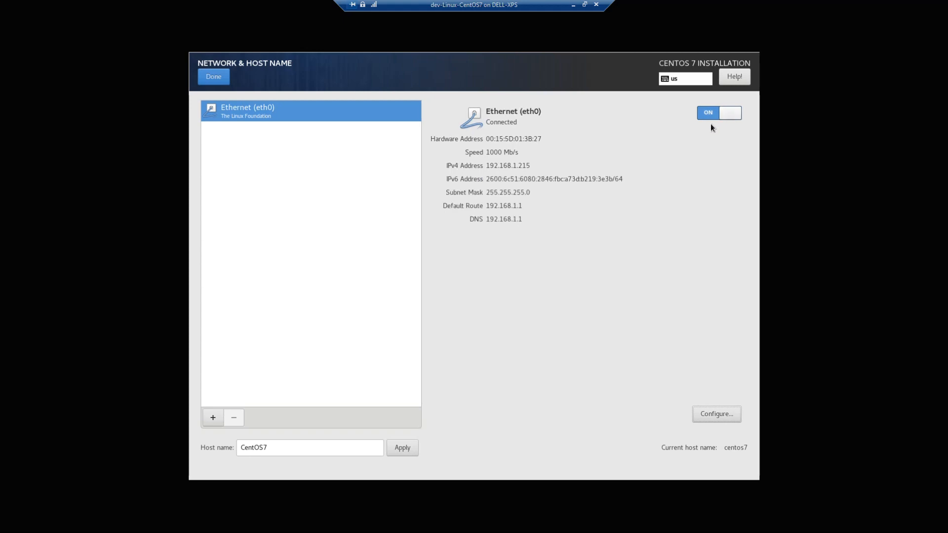
left_click(207, 78)
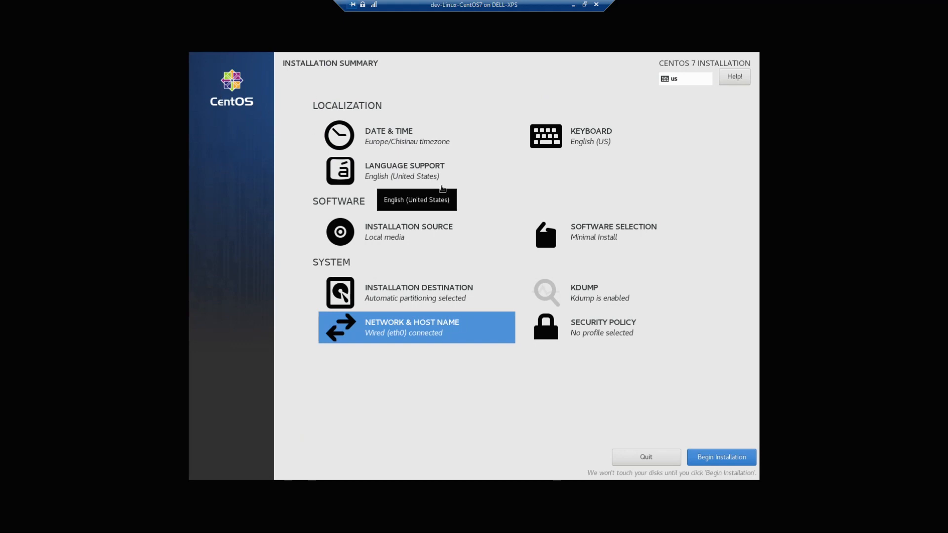
left_click(576, 235)
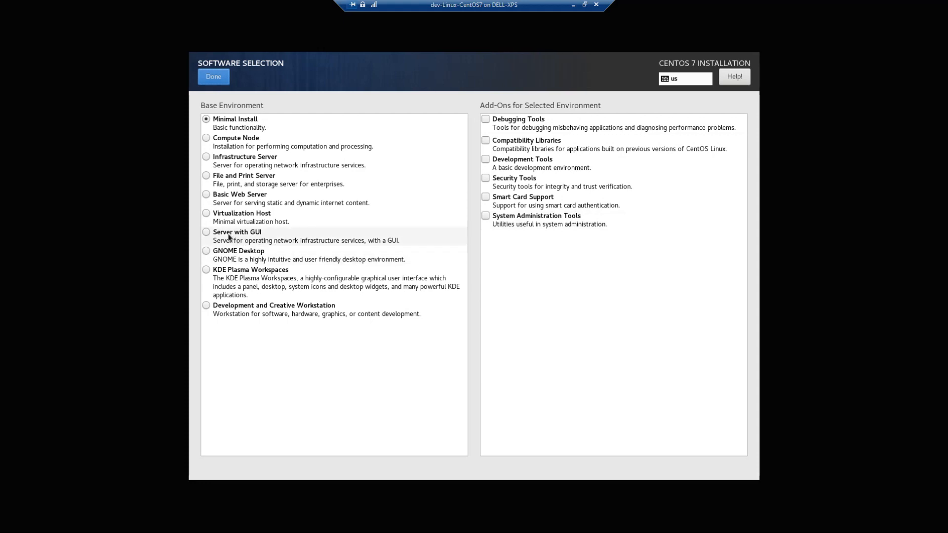
Step: Choose Server with GUI and add FTP Server, File and Storage Server, Java Platform, Mainframe Access
left_click(207, 233)
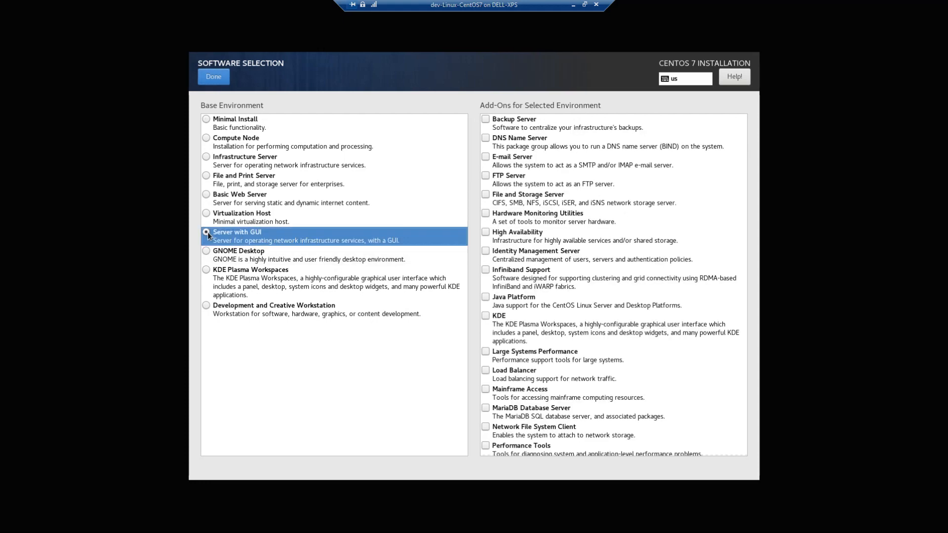
left_click(486, 176)
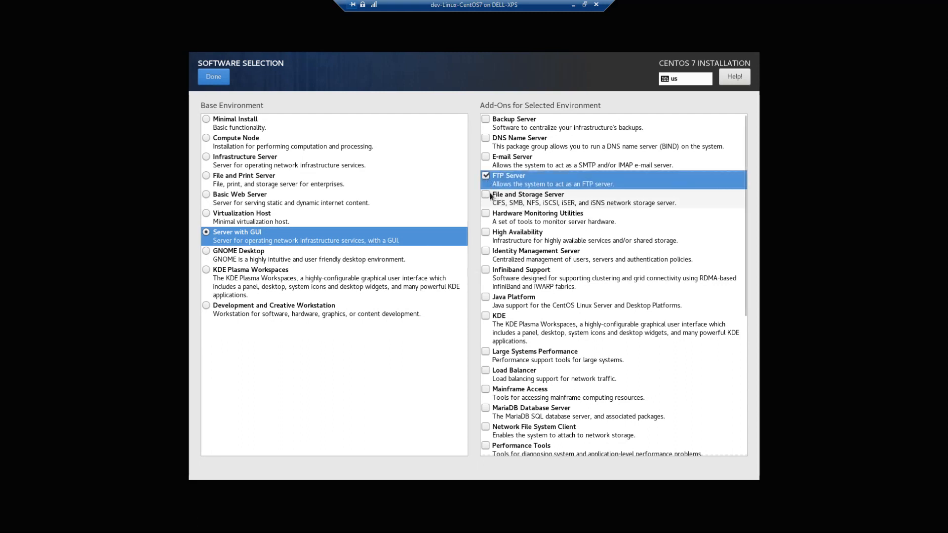
left_click(490, 195)
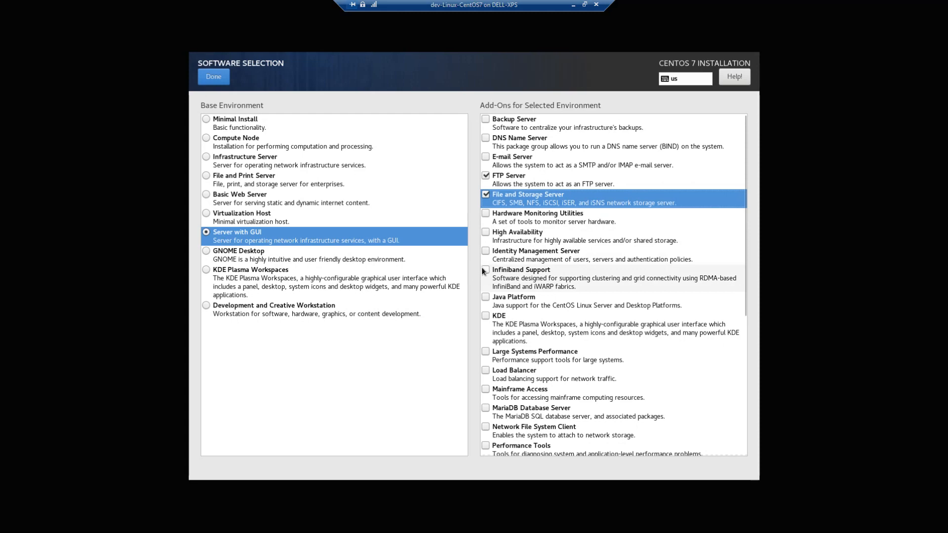
left_click(486, 297)
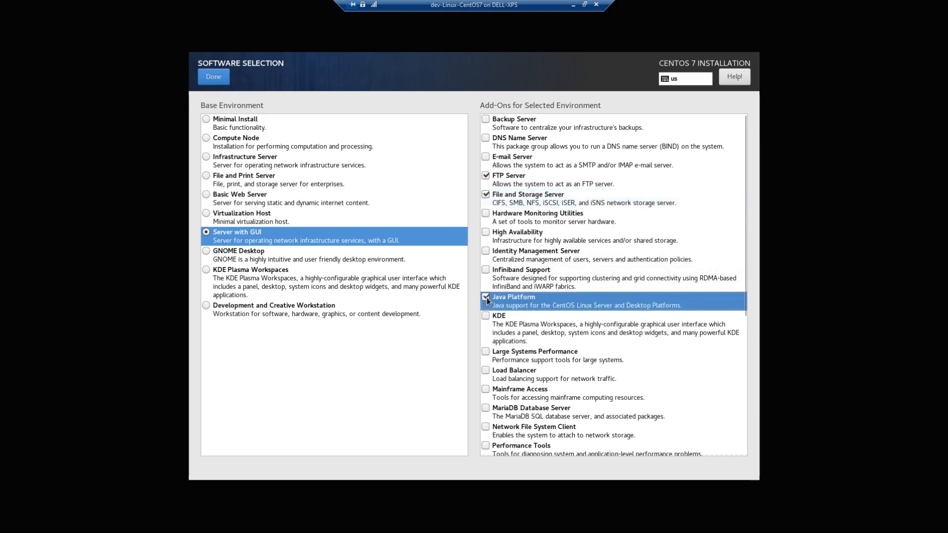
scroll(486, 297, "down", 1)
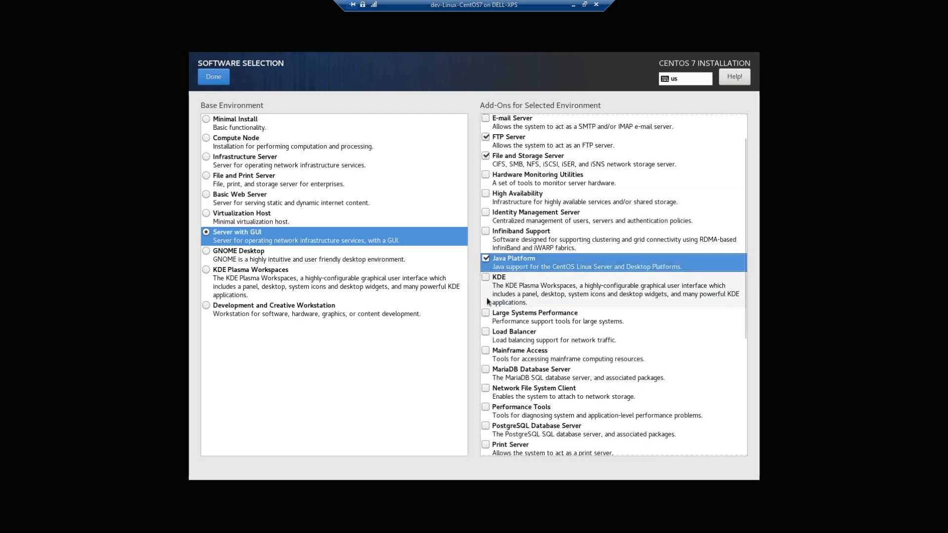
scroll(486, 297, "down", 1)
left_click(487, 312)
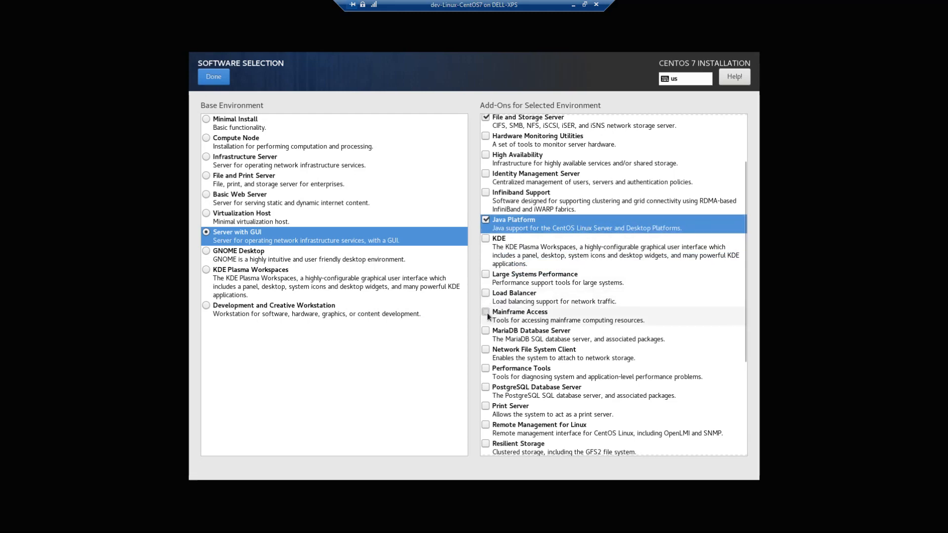
Step: Add PostgreSQL Database Server, Compatibility Libraries, Development Tools, System Administration Tools, then confirm
scroll(487, 313, "down", 2)
scroll(487, 315, "down", 1)
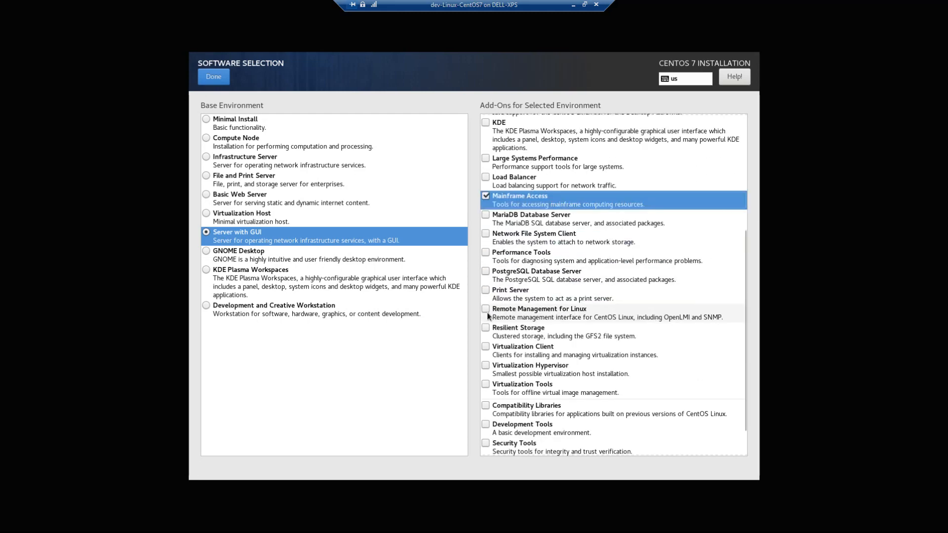
left_click(486, 272)
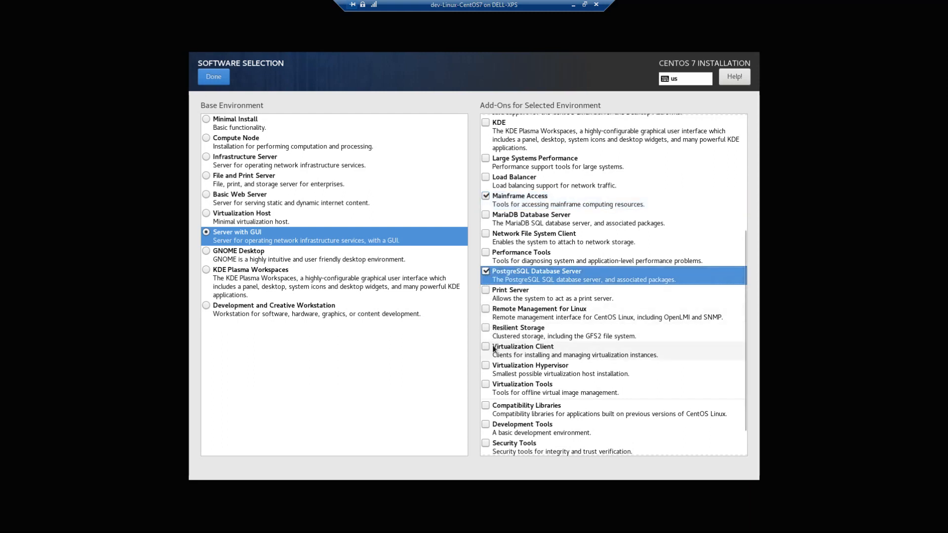
scroll(486, 348, "down", 1)
left_click(486, 366)
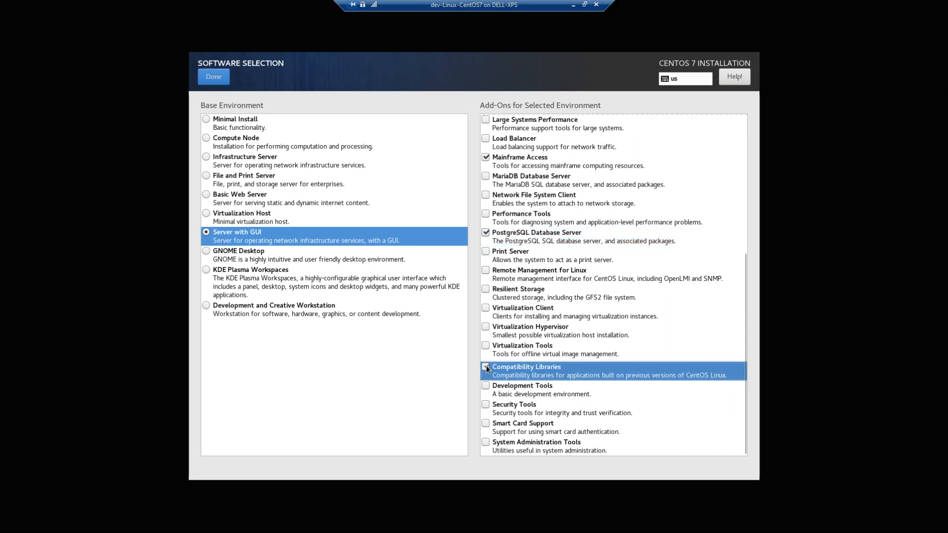
left_click(488, 388)
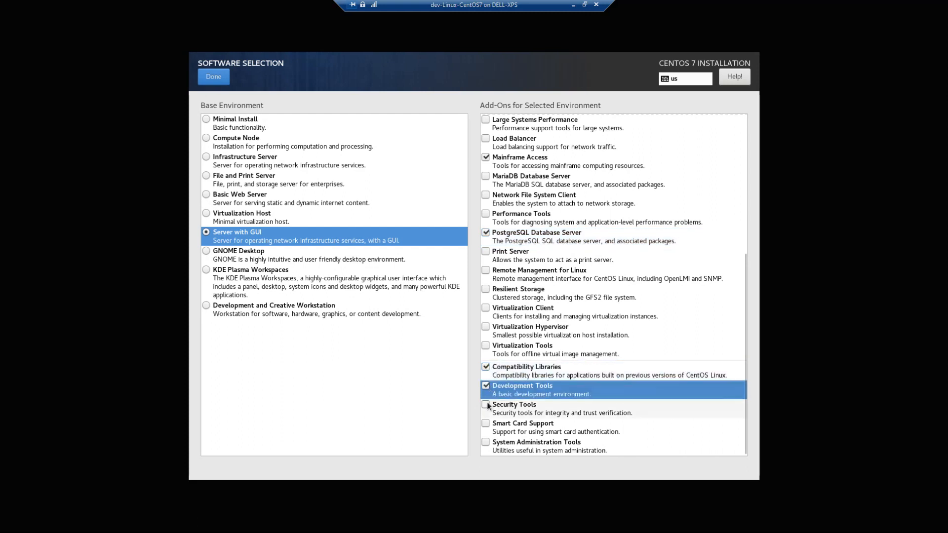
left_click(487, 442)
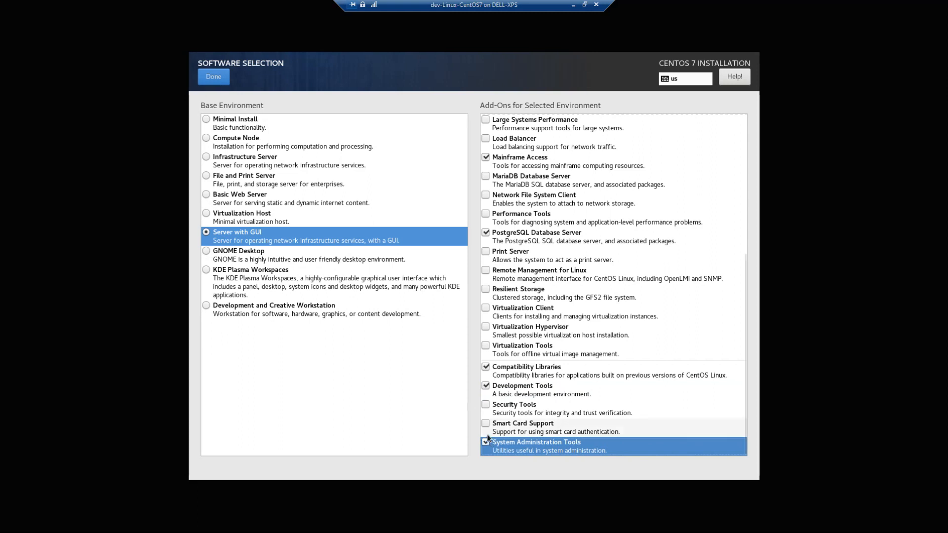
left_click(214, 78)
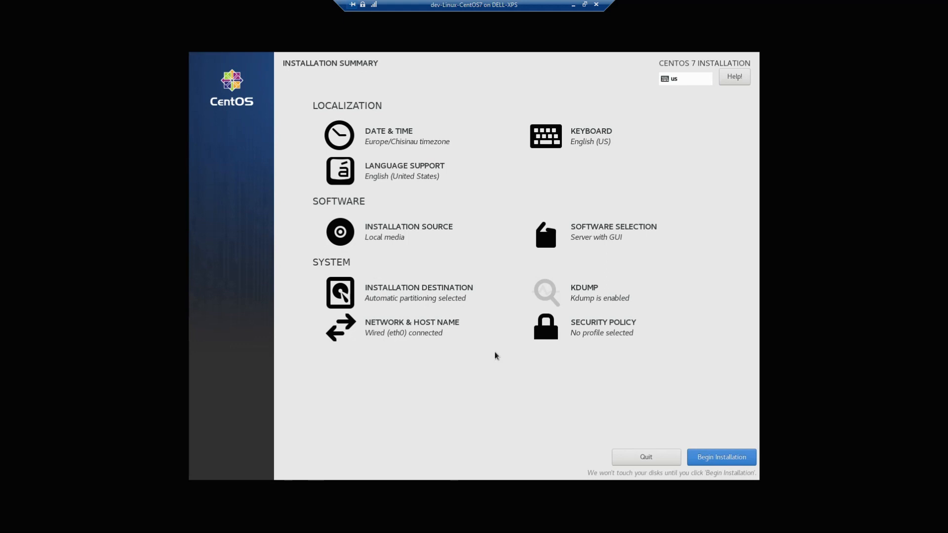
Step: Begin the CentOS installation from the Installation Summary screen
left_click(719, 458)
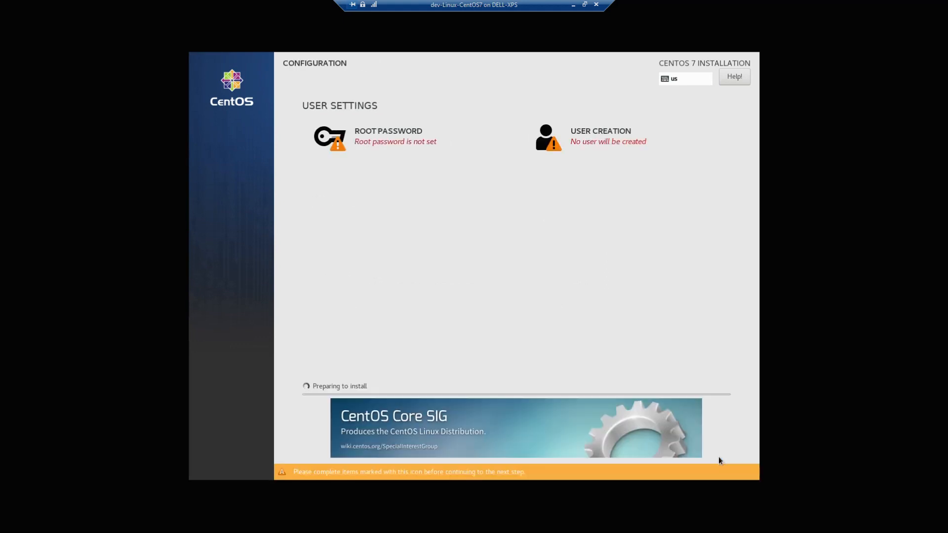
Step: Enter and confirm the root password, then go to User Creation
left_click(401, 138)
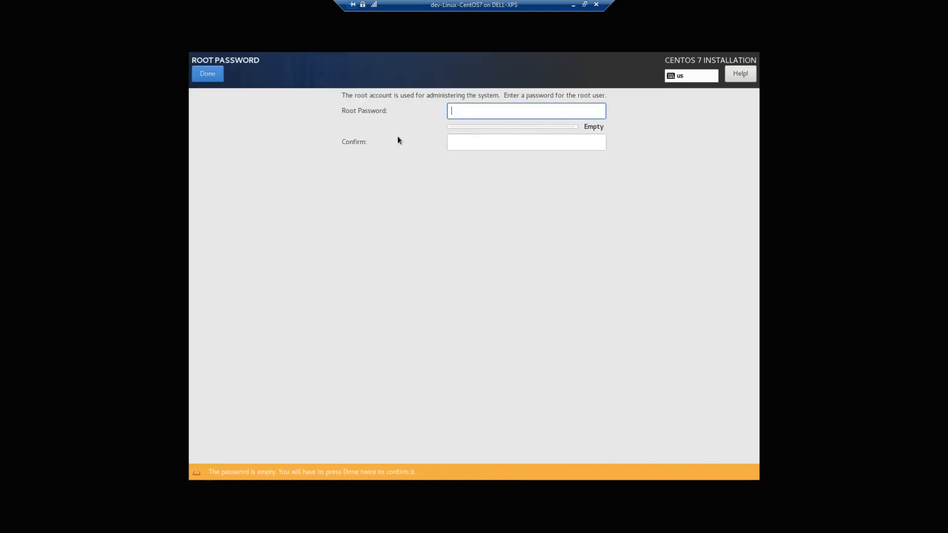
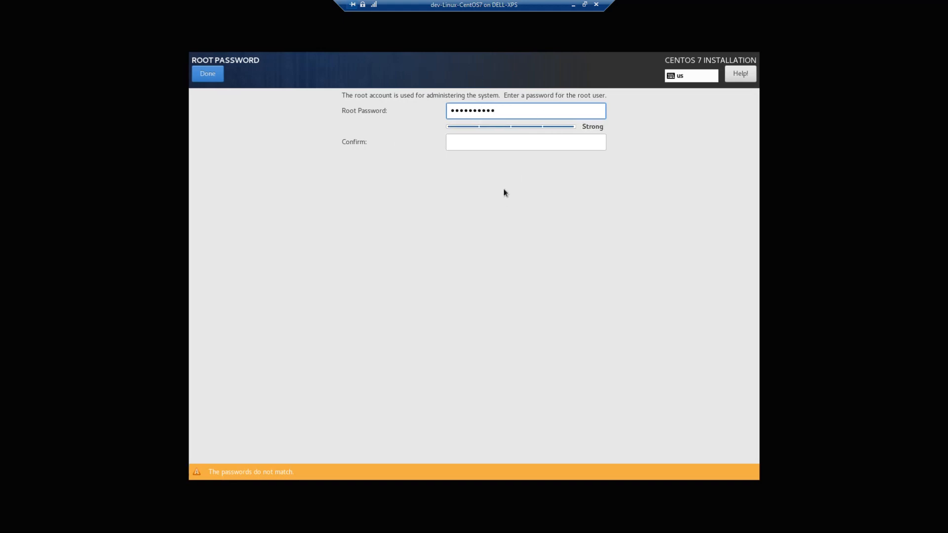
left_click(507, 146)
type("P••••")
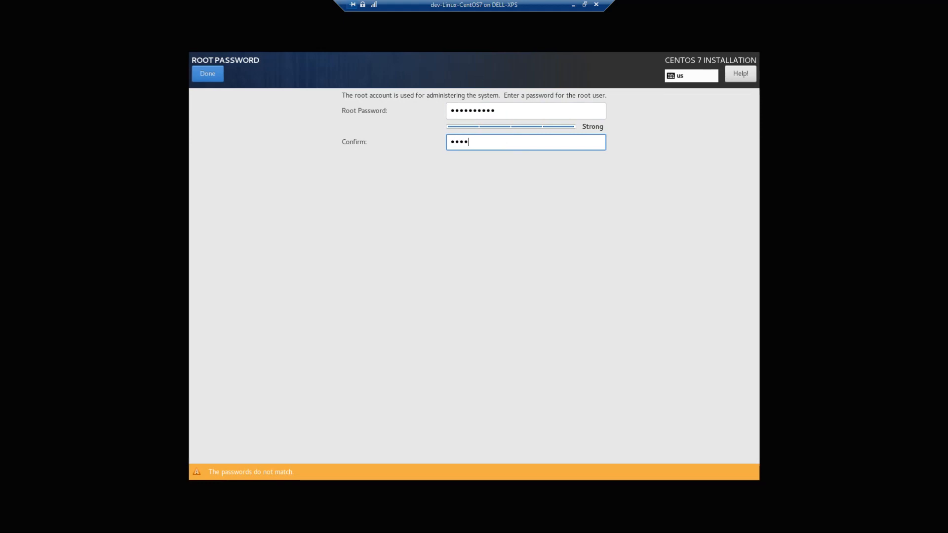
type("••••")
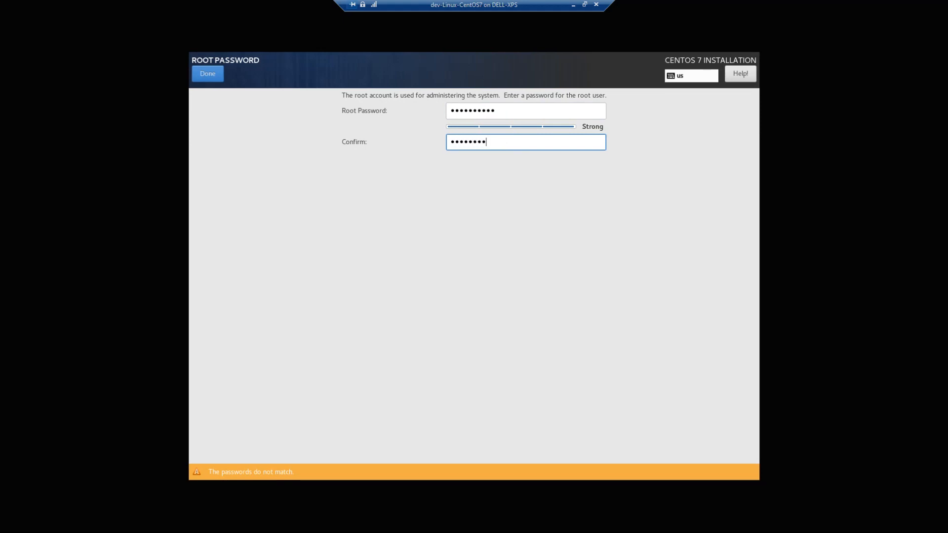
left_click(208, 77)
left_click(582, 134)
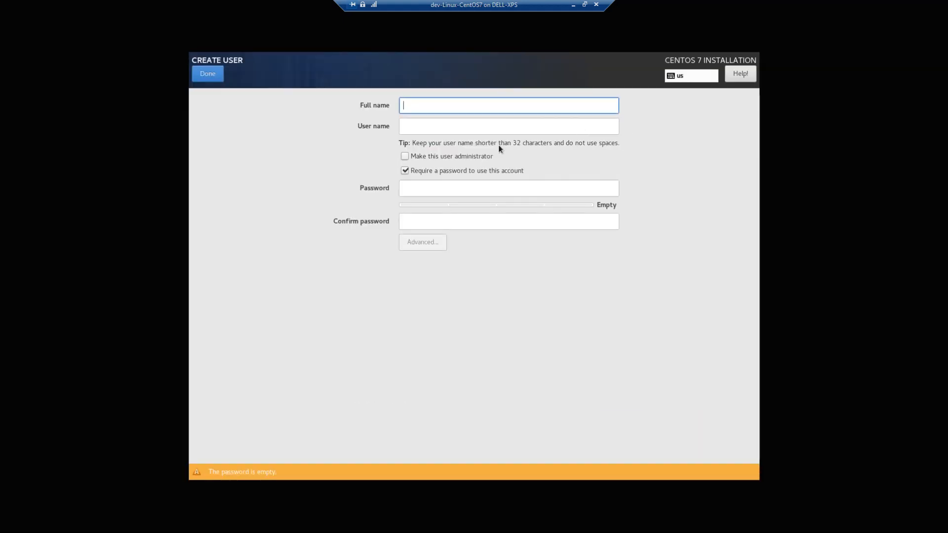
Step: Create an administrator user with a full name and a confirmed password
type("Visual Cobol")
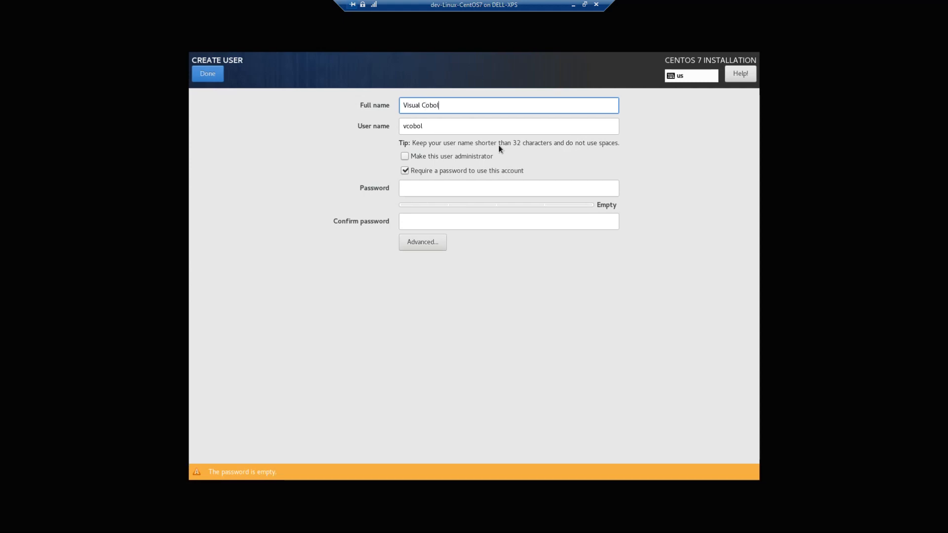
key("Tab")
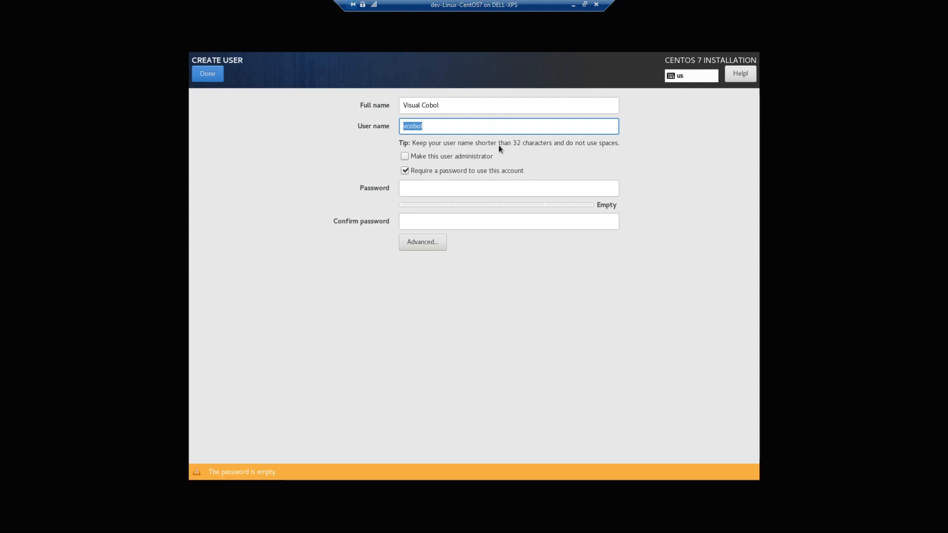
left_click(402, 156)
left_click(413, 188)
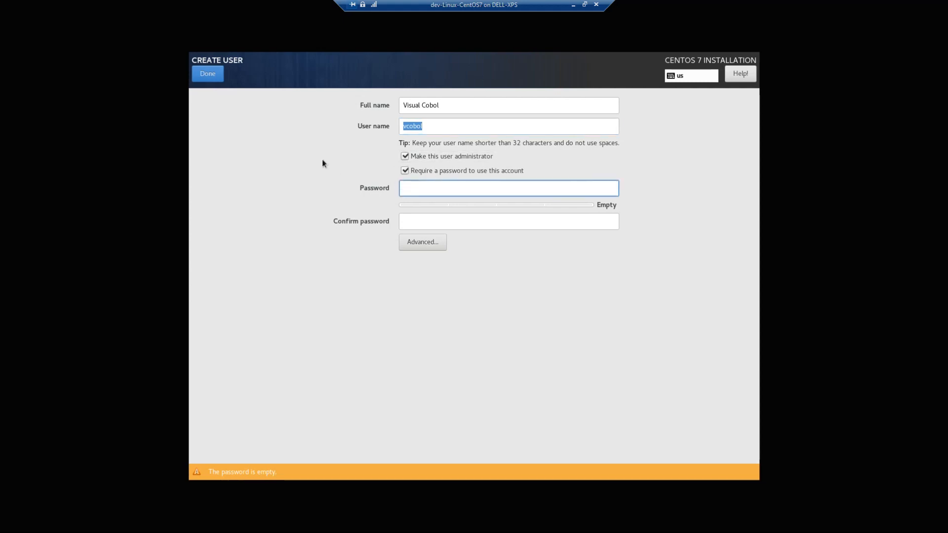
type("*********")
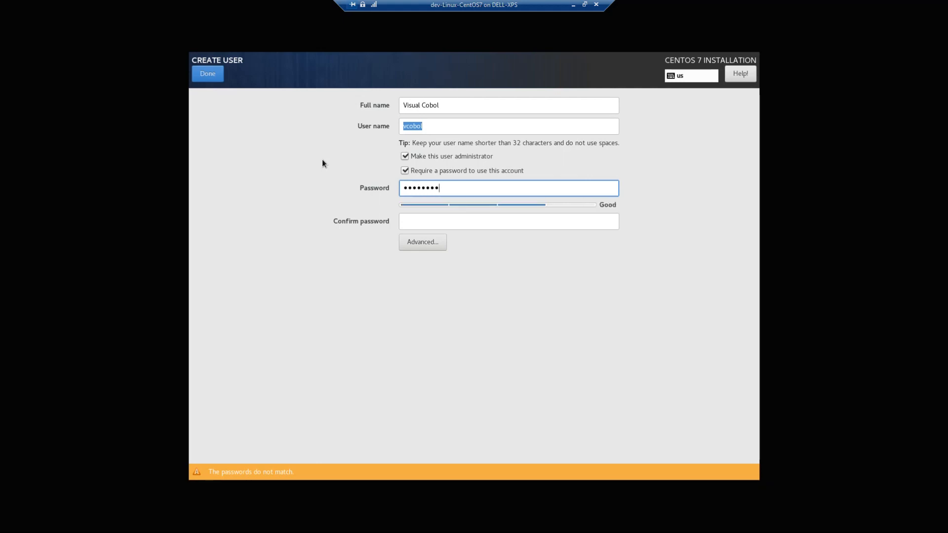
type("*")
left_click(428, 221)
type("****")
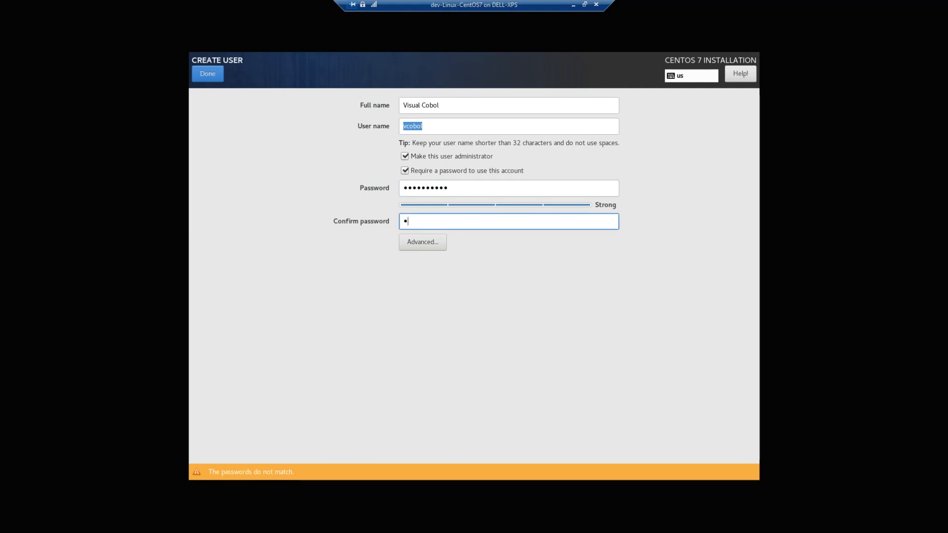
type("******")
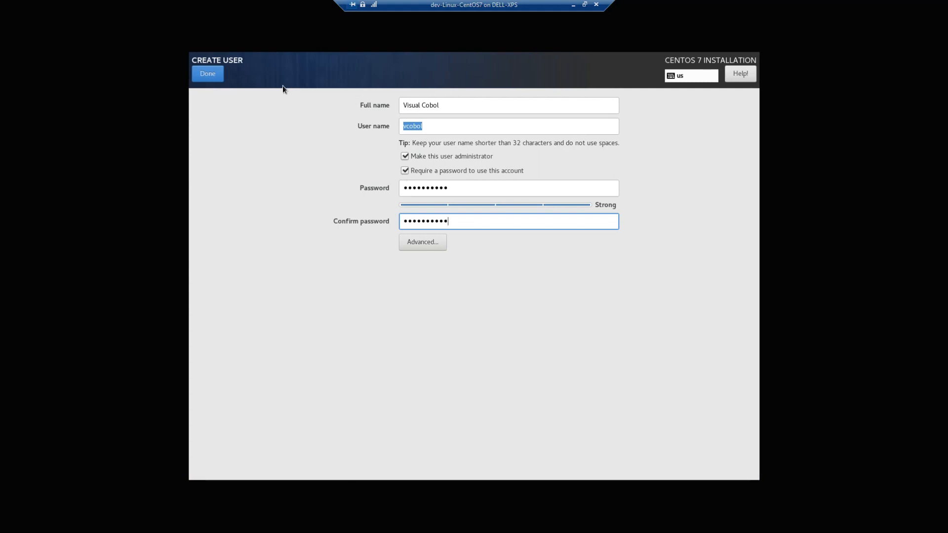
left_click(209, 79)
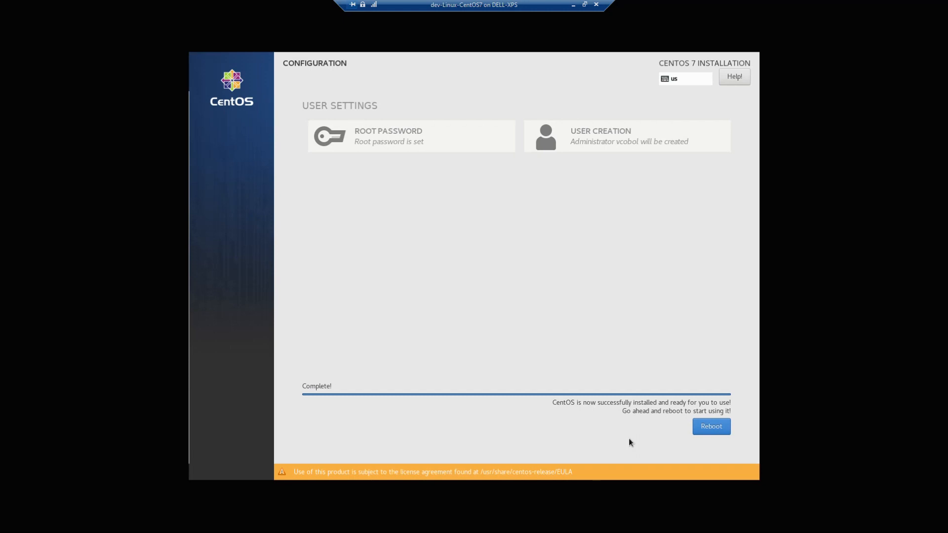
Step: Reboot the VM into the newly installed CentOS 7
left_click(699, 428)
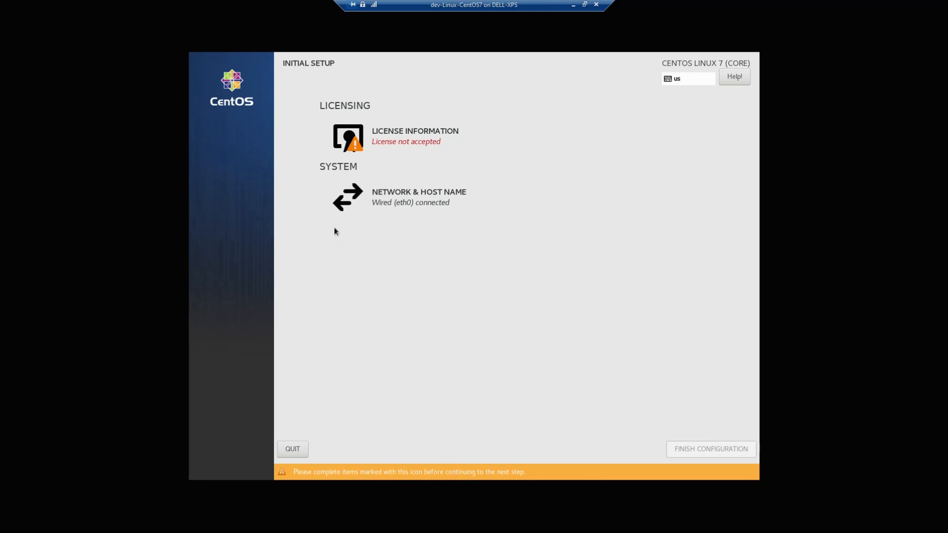
Step: Accept the CentOS license agreement and finish the initial setup configuration
left_click(399, 148)
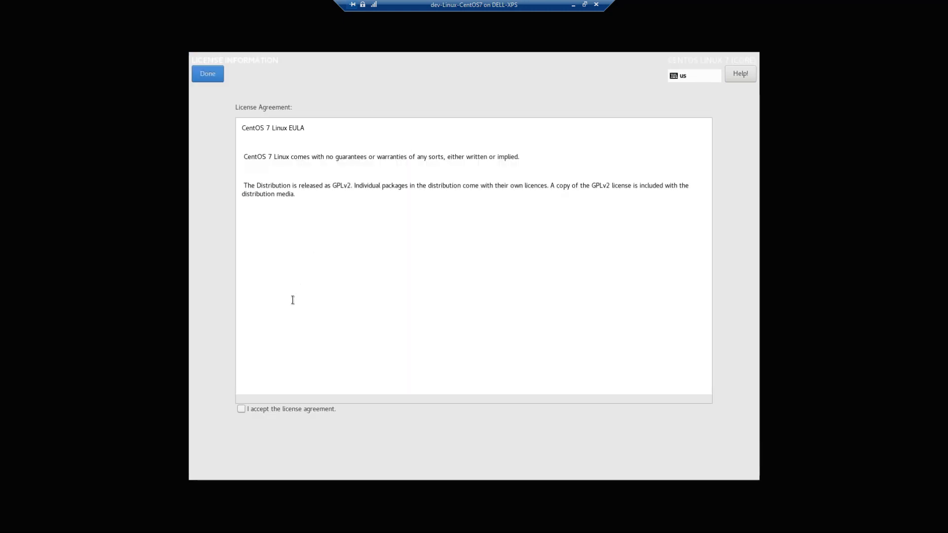
left_click(241, 409)
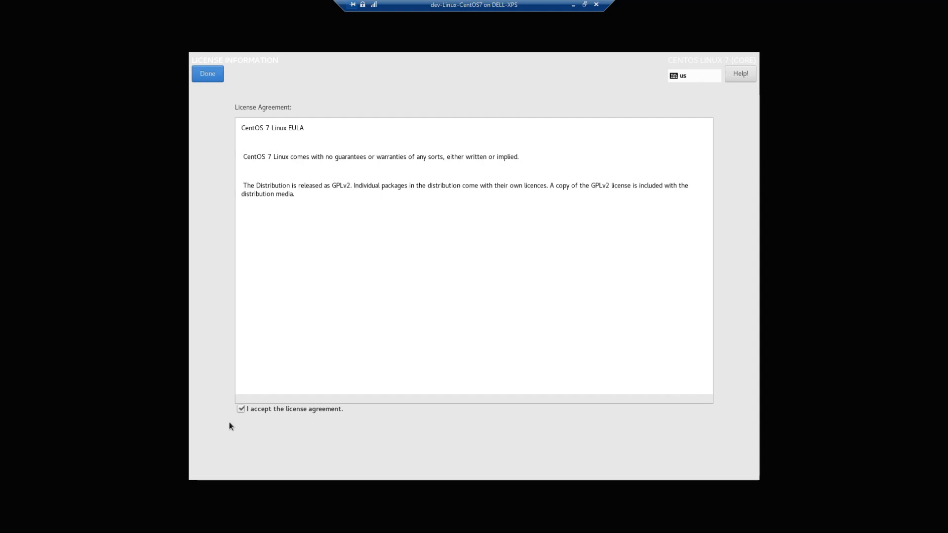
left_click(208, 76)
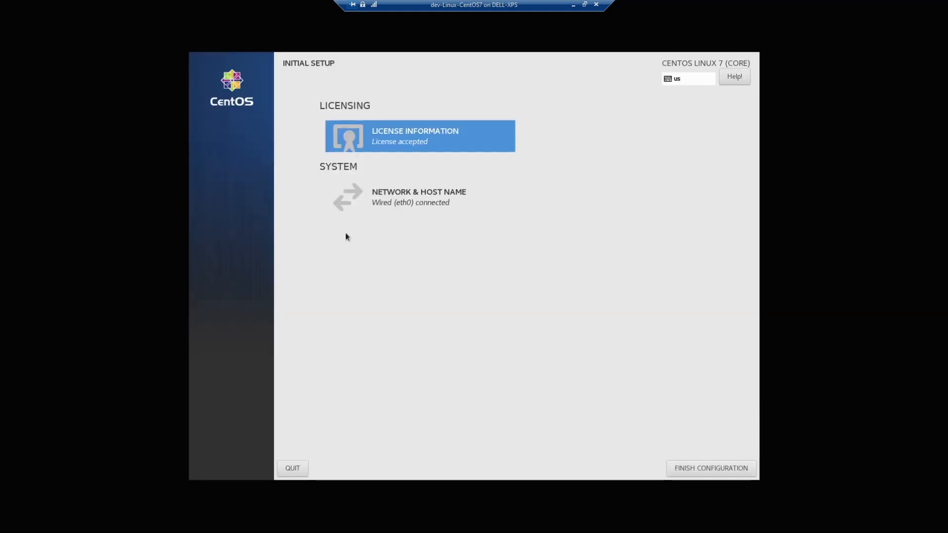
left_click(686, 468)
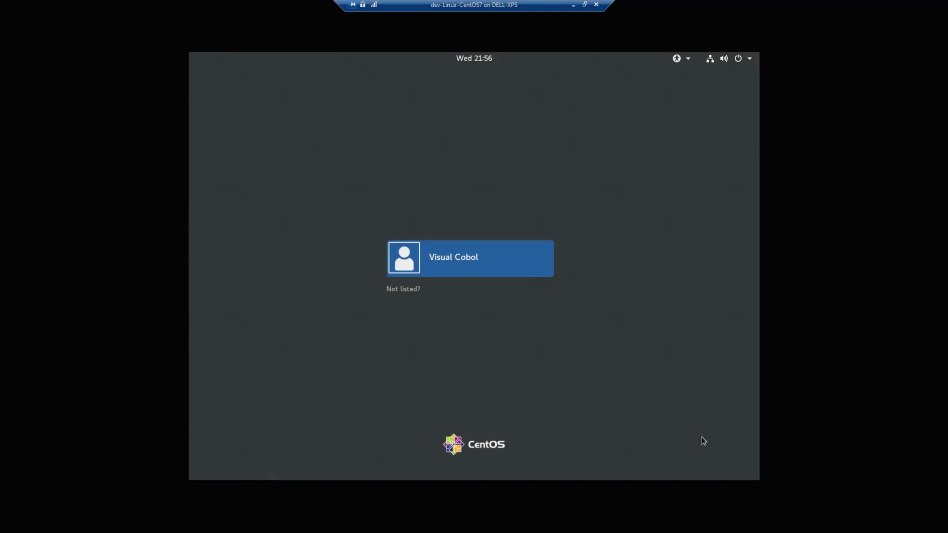
Step: Sign in to the new user account with its password
left_click(491, 271)
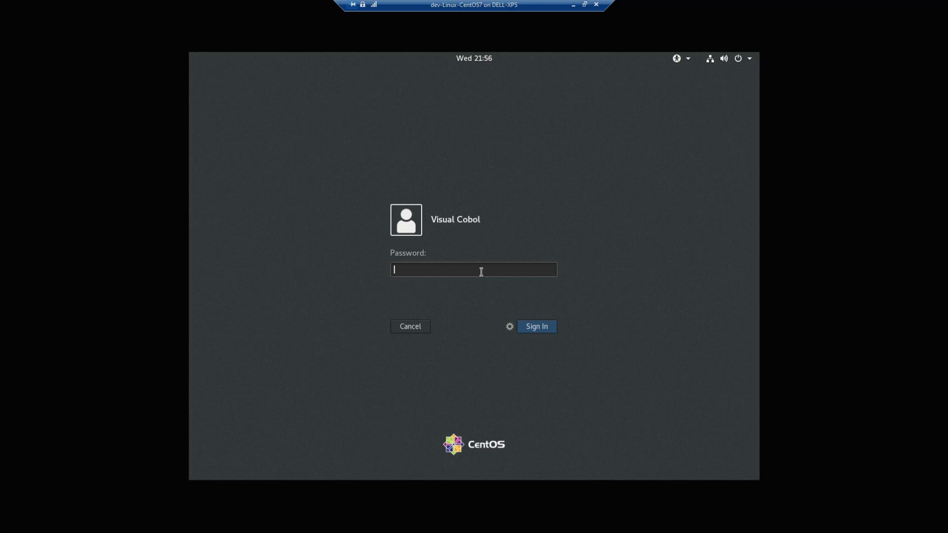
type("**********")
key("Return")
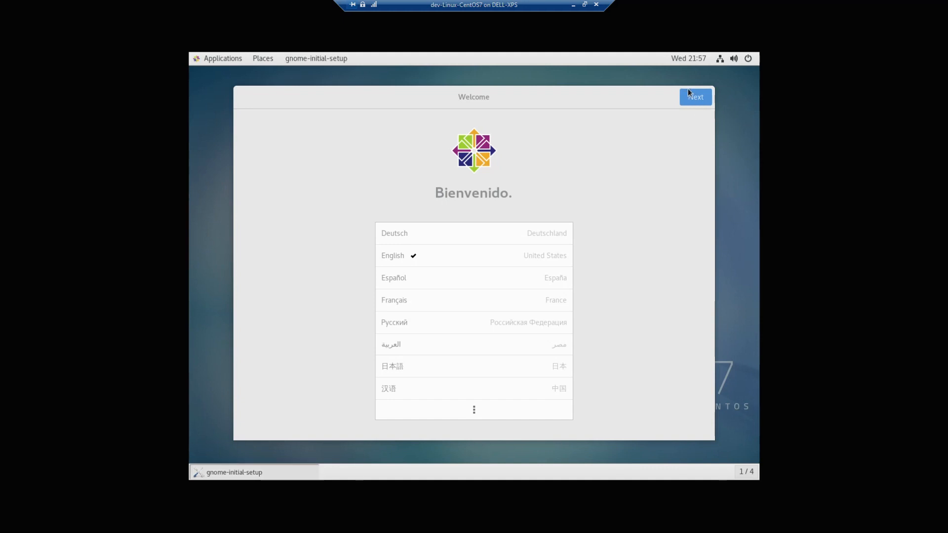
Step: Keep English (US) language and layout, turn Location Services off, skip online accounts, close Help
left_click(690, 94)
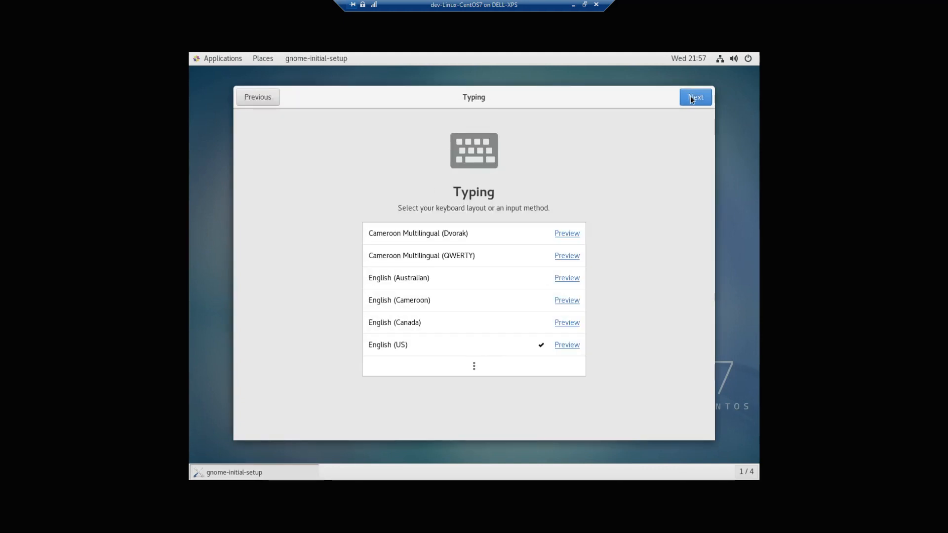
left_click(693, 99)
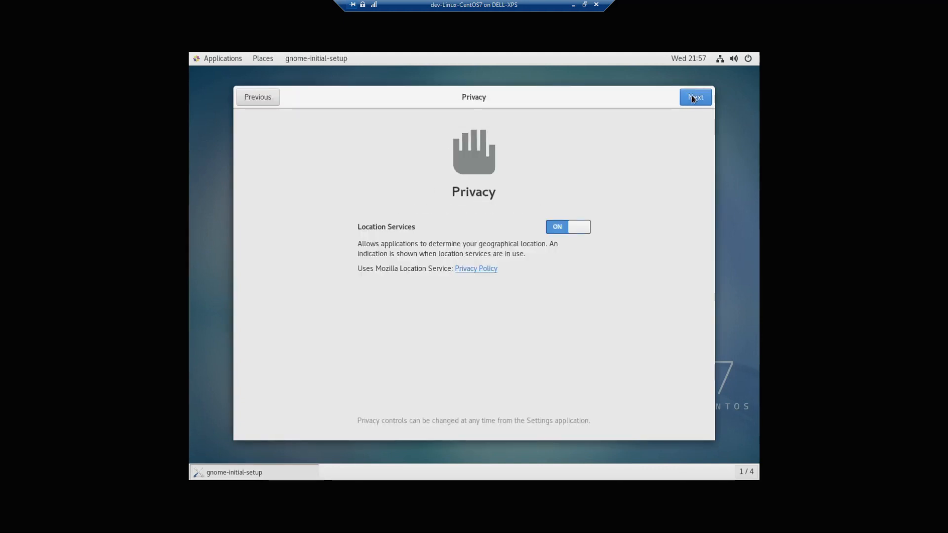
left_click(553, 230)
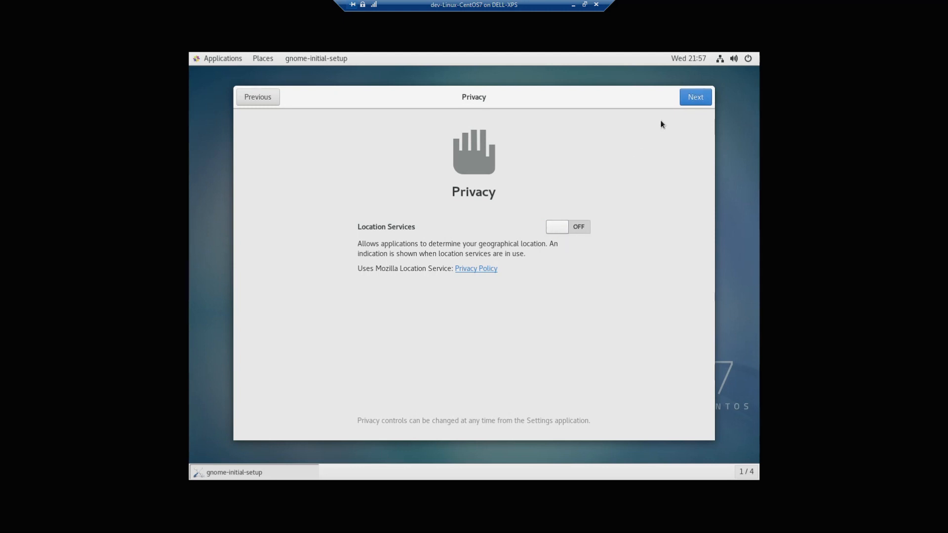
left_click(690, 102)
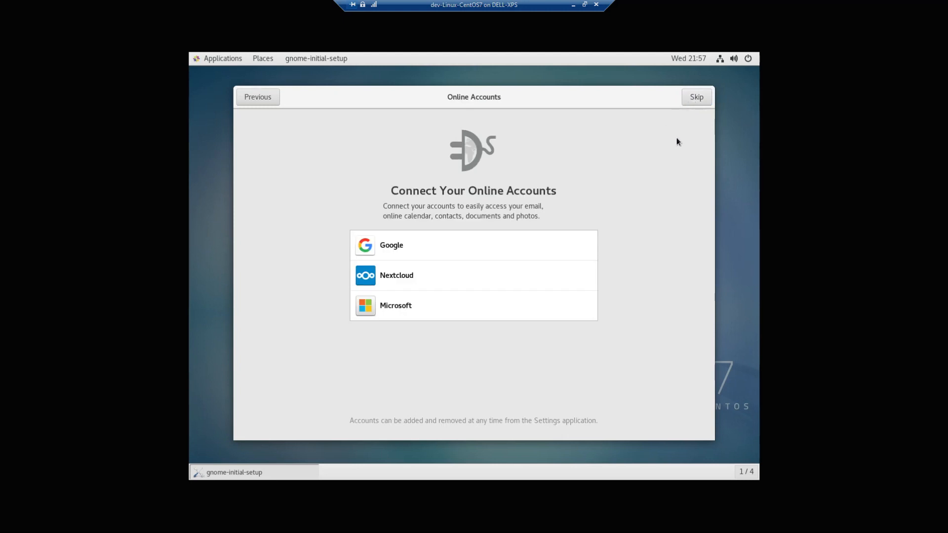
left_click(701, 100)
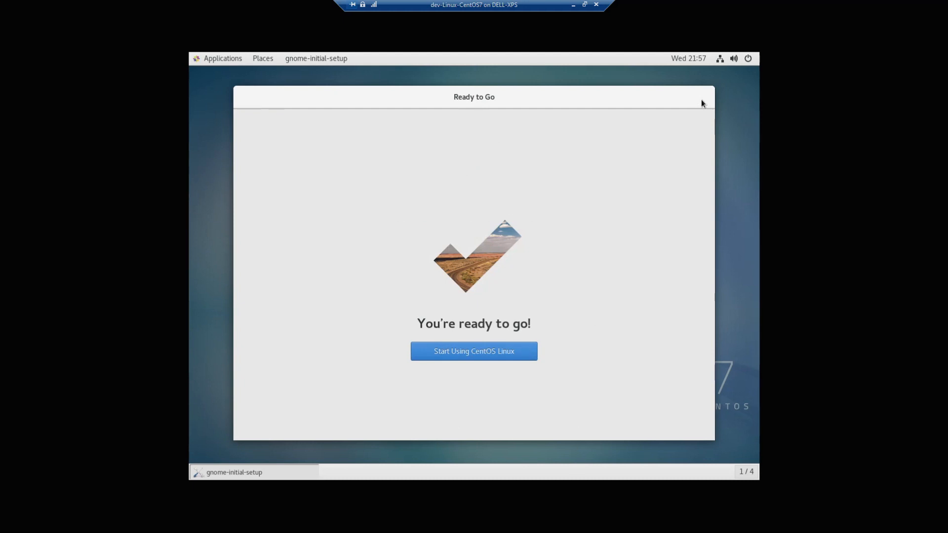
left_click(503, 354)
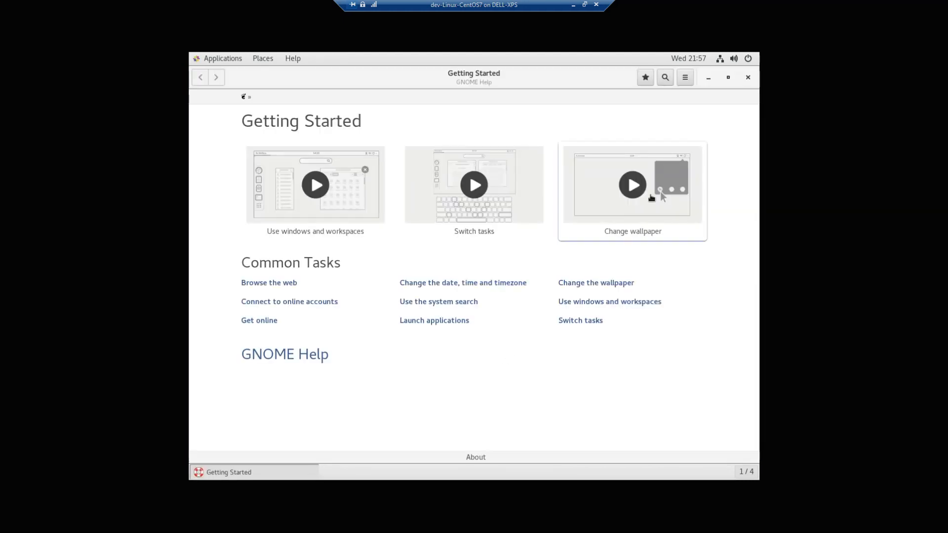
left_click(746, 78)
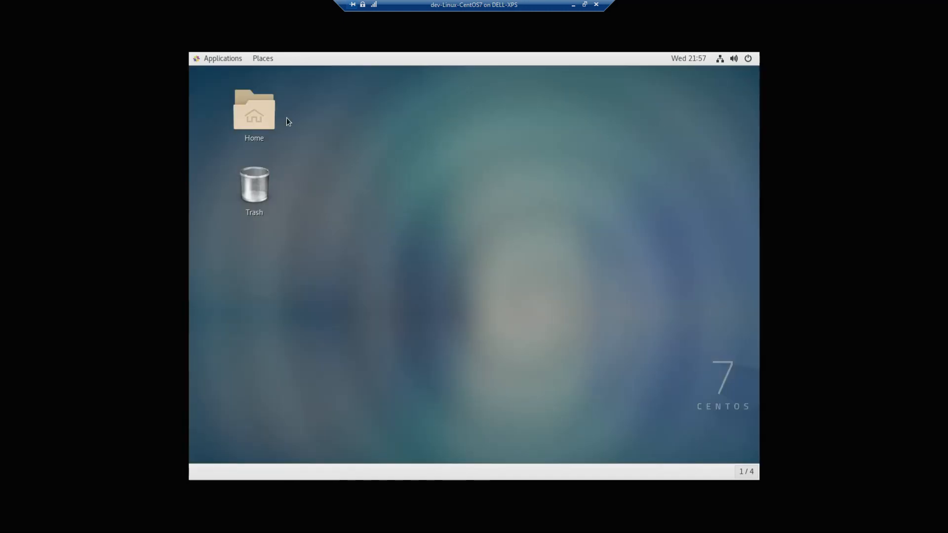
Step: Drag Firefox and Terminal launchers from the Applications menu onto the desktop
left_click(223, 60)
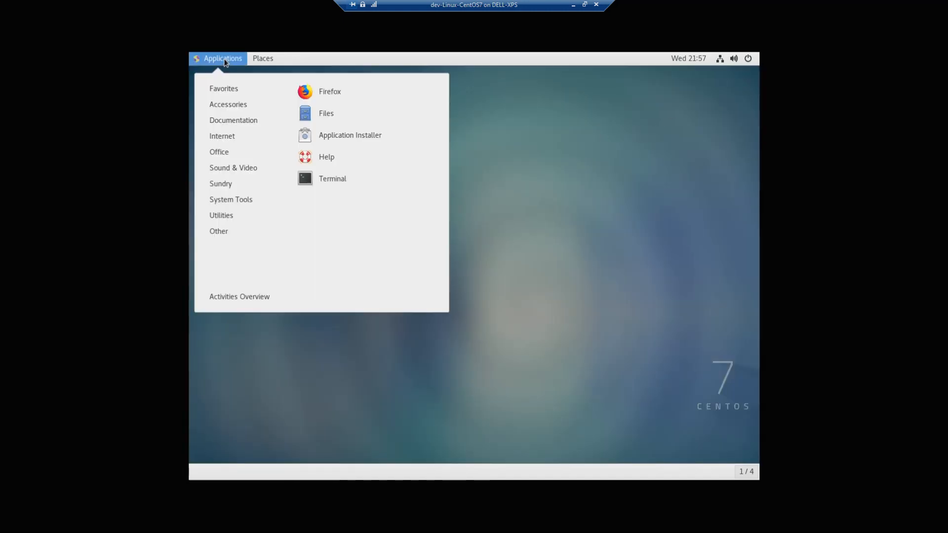
left_click_drag(364, 89, 516, 91)
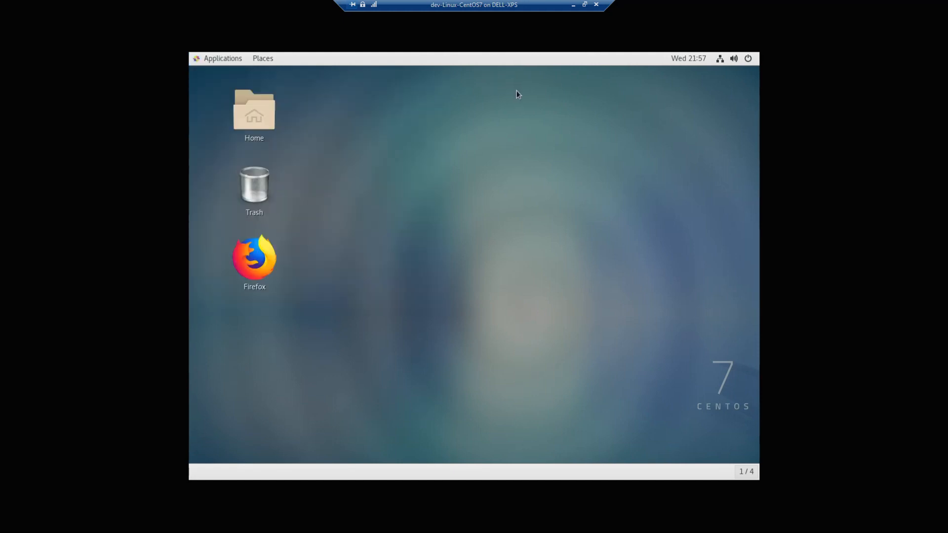
left_click(226, 59)
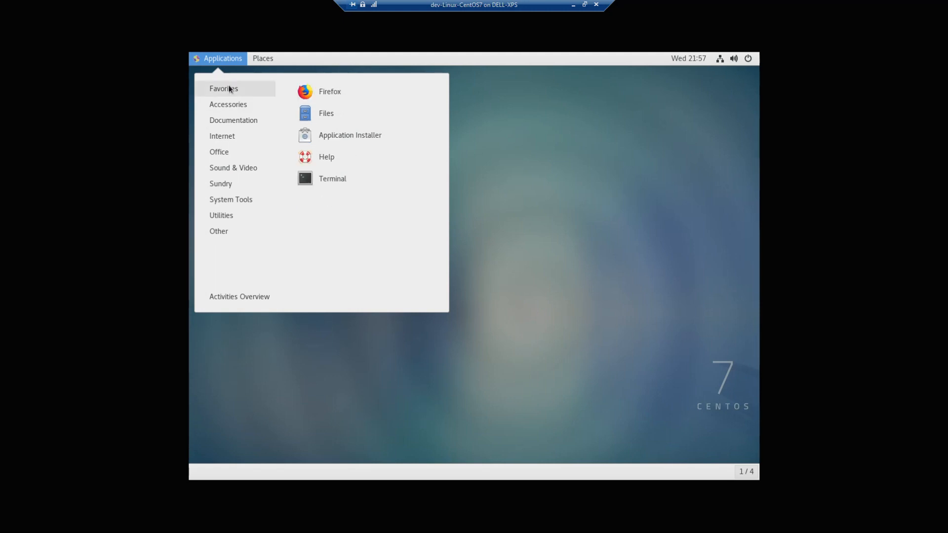
mouse_move(223, 89)
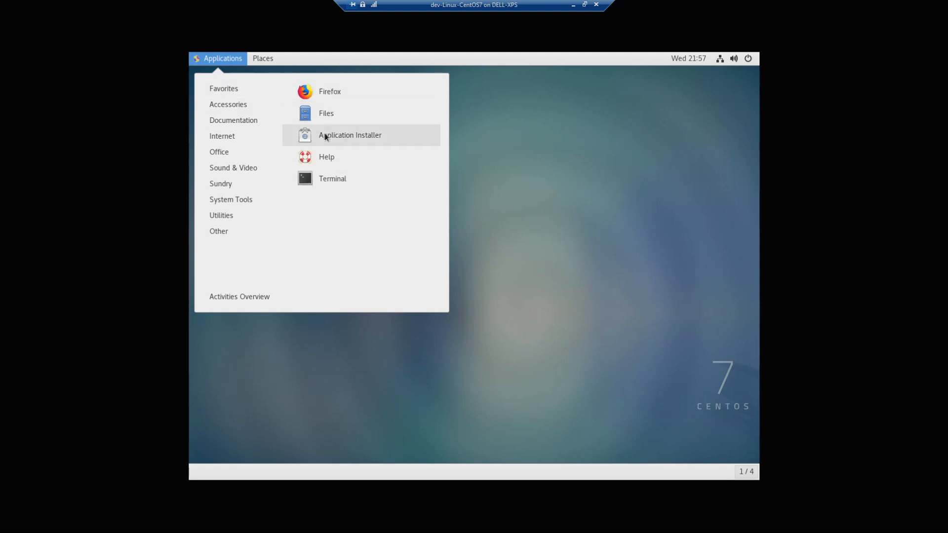
left_click(326, 178)
left_click_drag(325, 180, 495, 191)
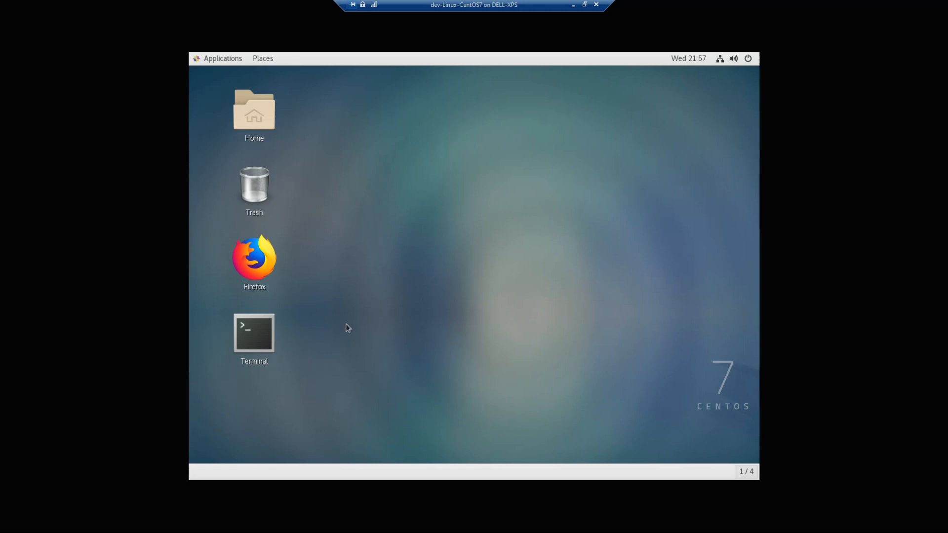
Step: Launch Terminal from the desktop and switch to root with su
double_click(248, 339)
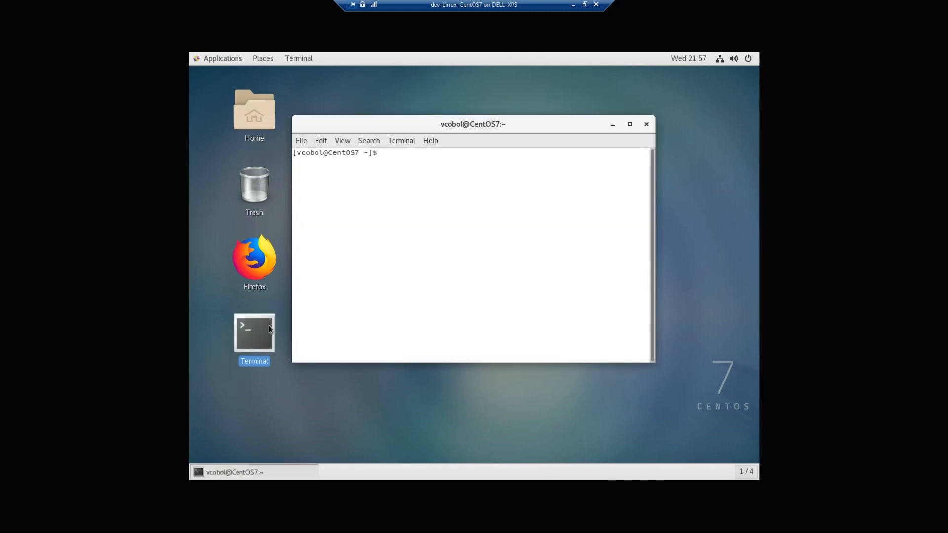
type("su")
key("Return")
key("Return")
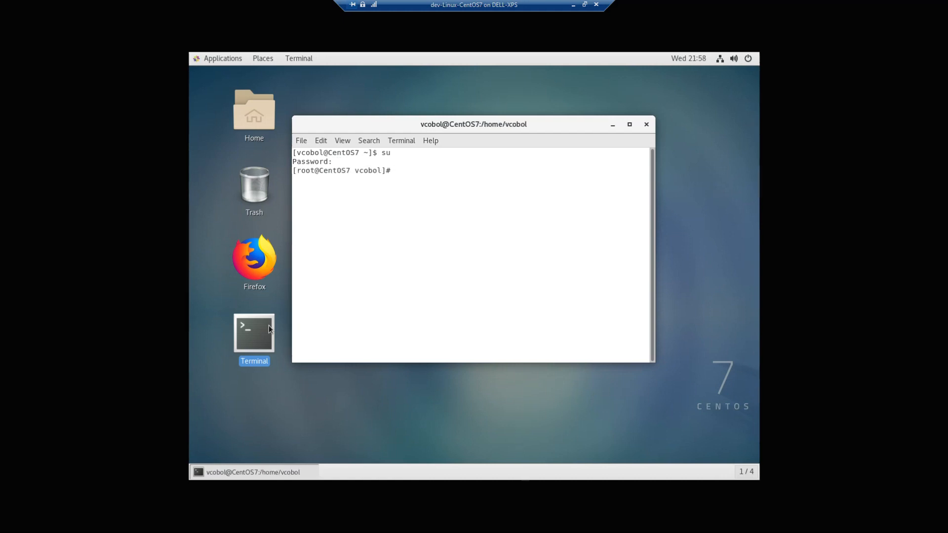
Step: Reboot the machine by running shutdown -r now
type("shutdown -r now")
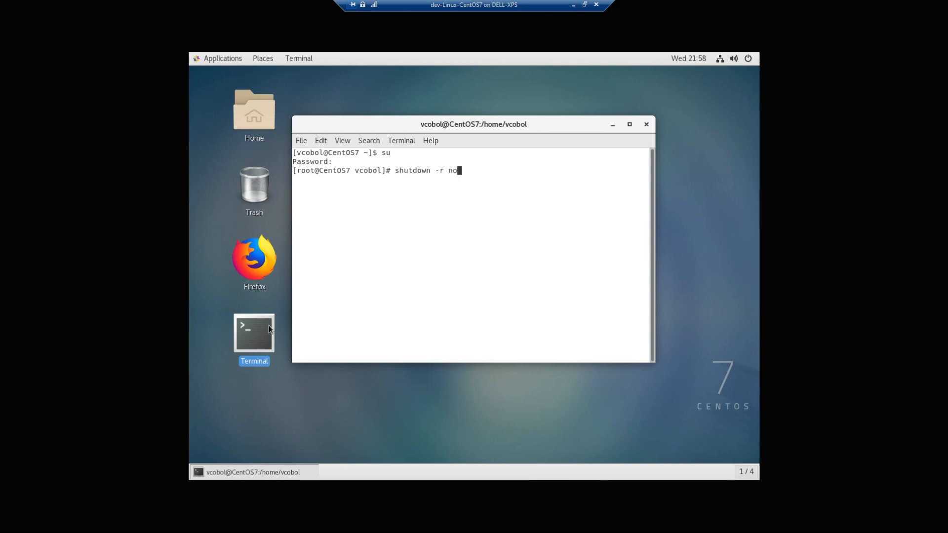
key("Return")
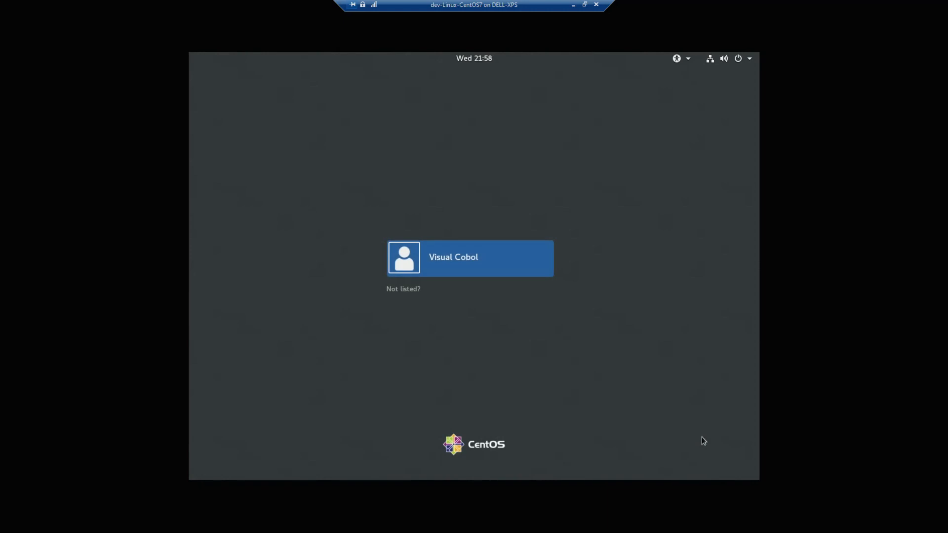
Step: Log back in to the user account with its password after the reboot
left_click(495, 263)
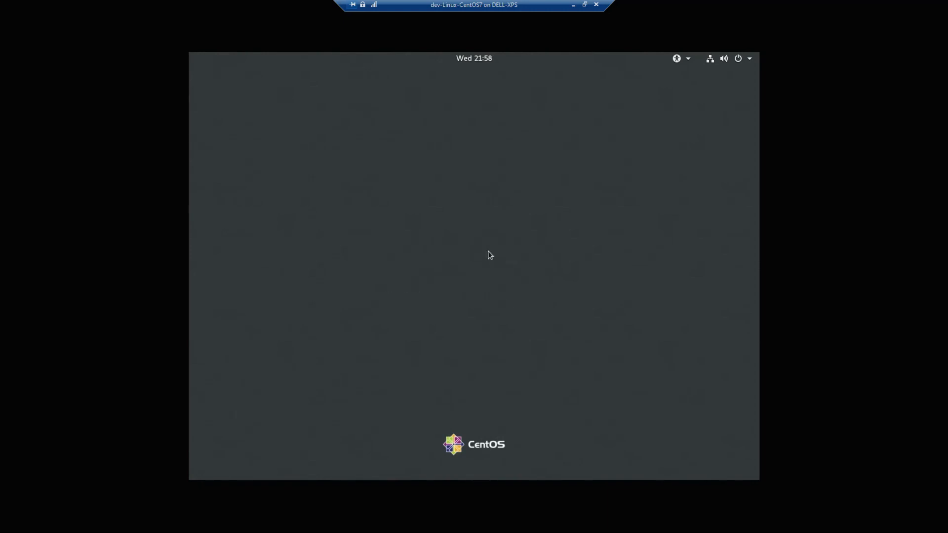
type("******")
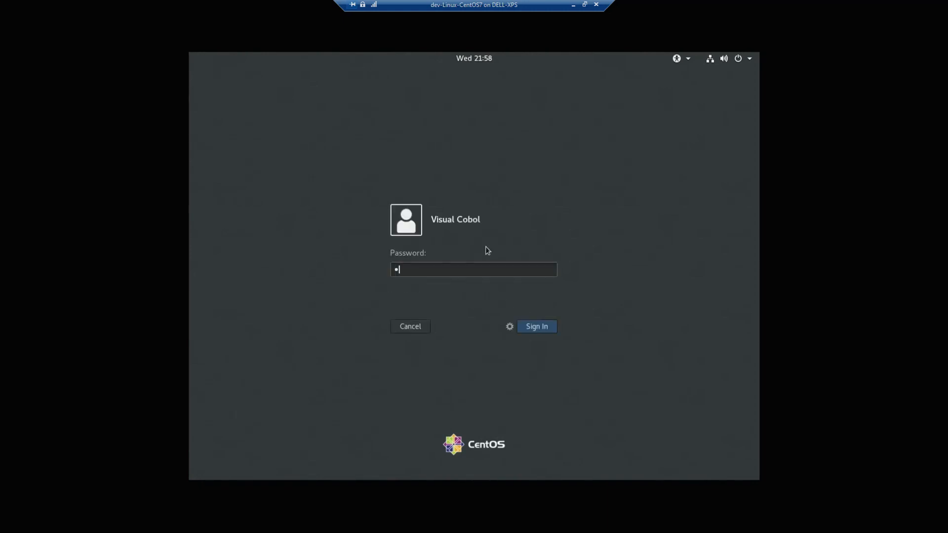
type("****")
key("Return")
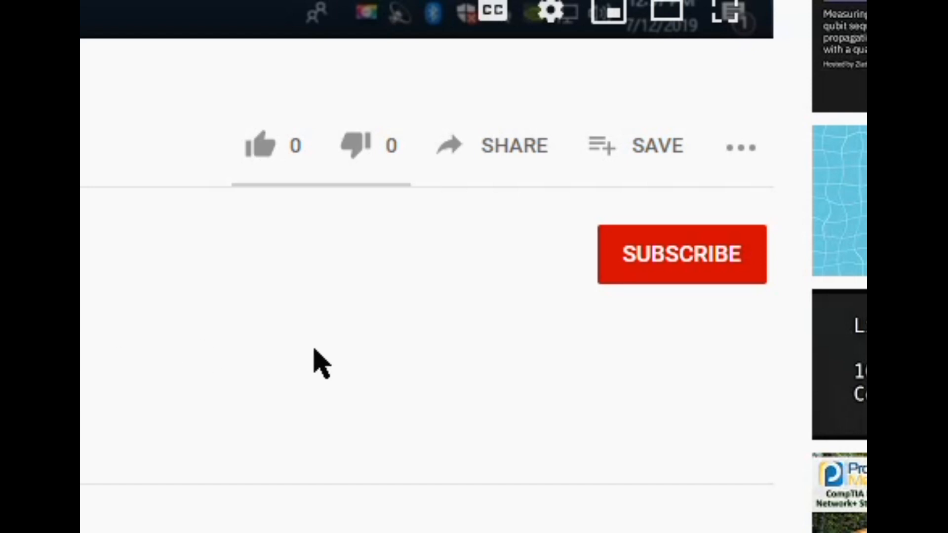
Step: Subscribe to the YouTube channel and set its bell notifications to All
left_click(685, 269)
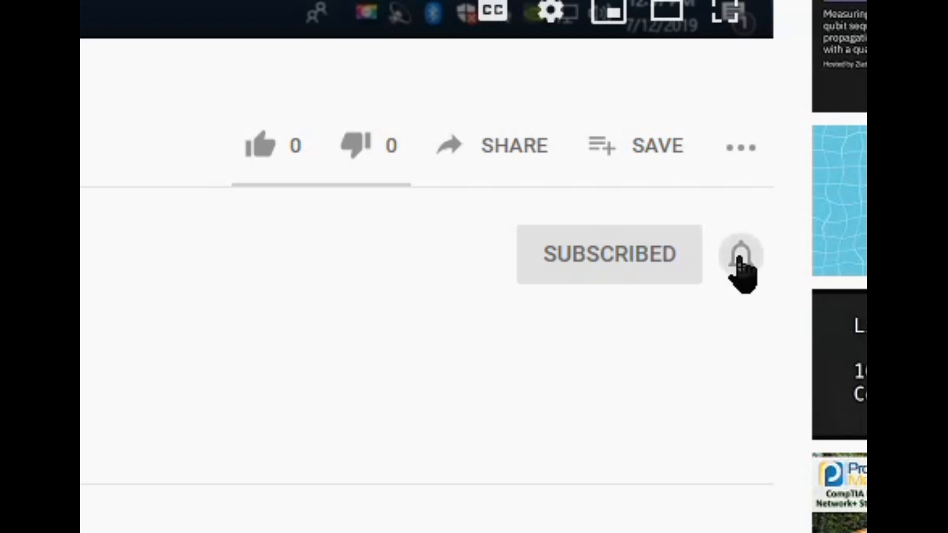
left_click(740, 259)
left_click(793, 329)
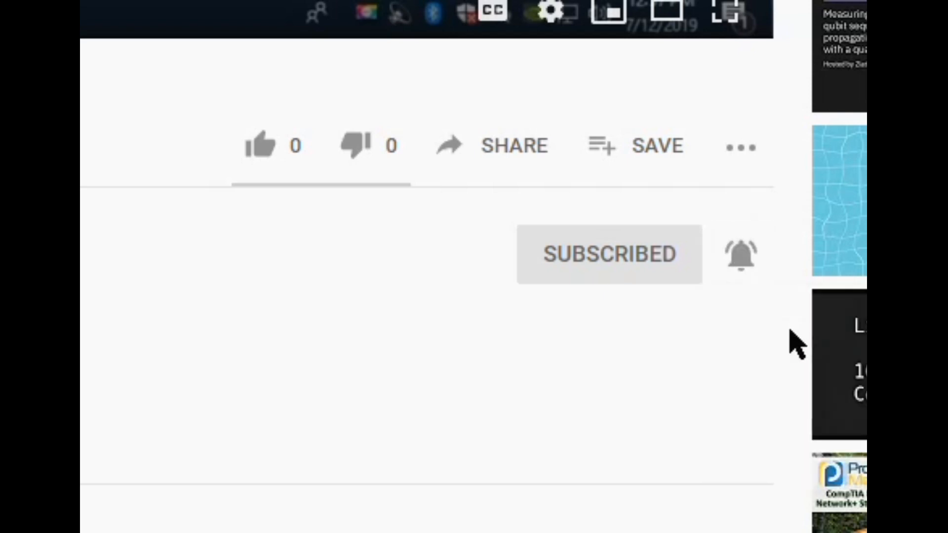